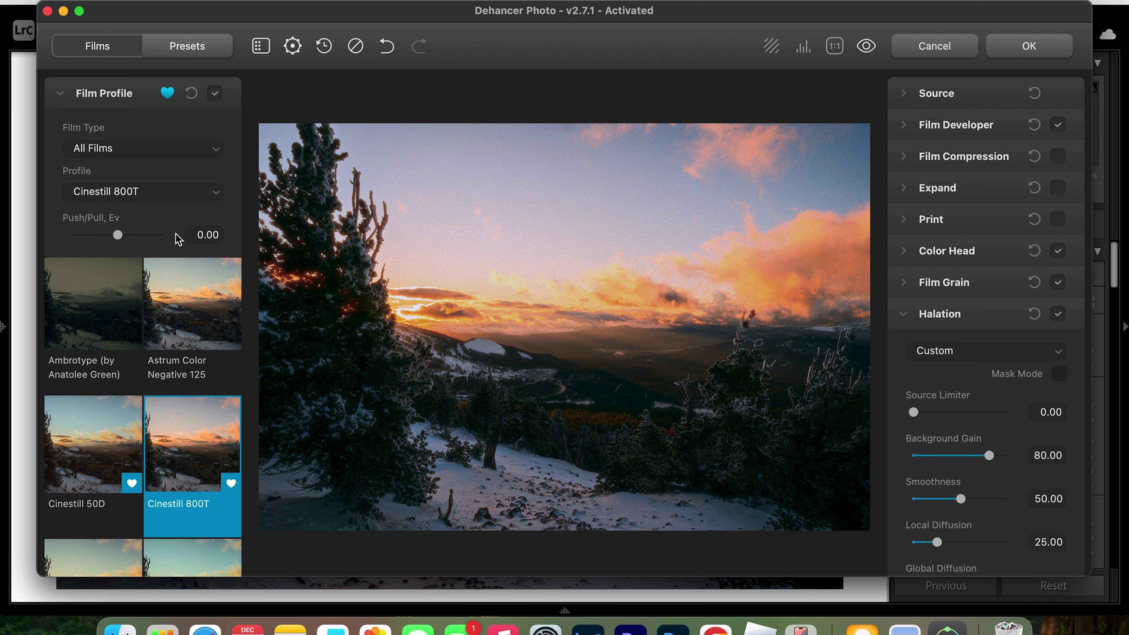
# Step: Filter the film profiles to Favorites and try Cinestill 50D and AGFA Chrome RSX II 200 on the photo
pyautogui.click(209, 159)
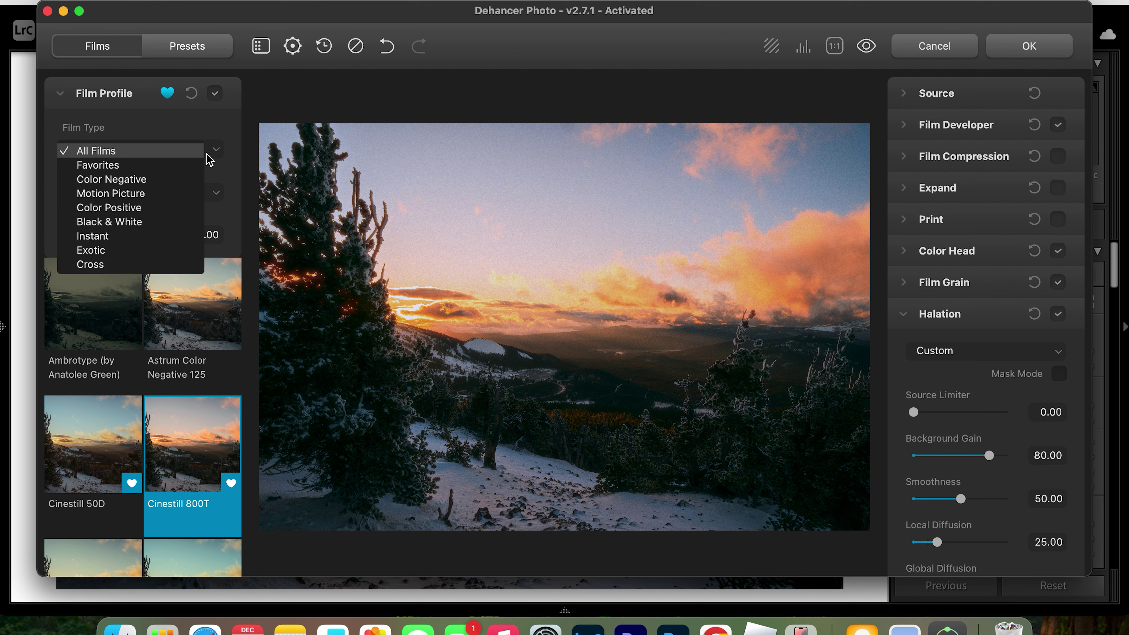
pyautogui.click(172, 169)
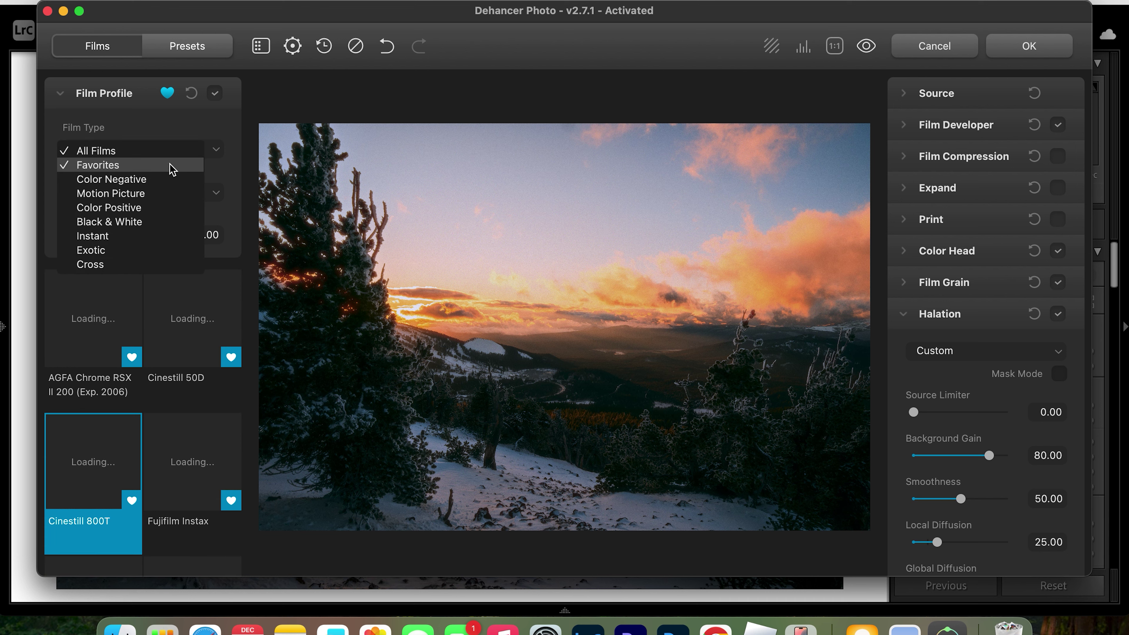
pyautogui.click(196, 383)
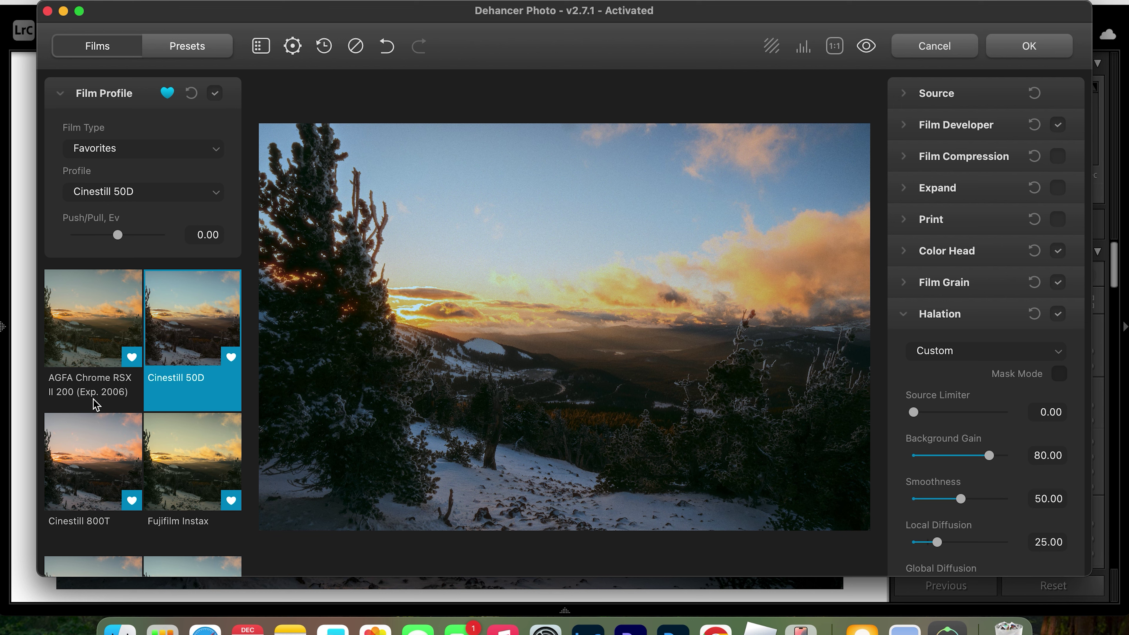
pyautogui.click(105, 352)
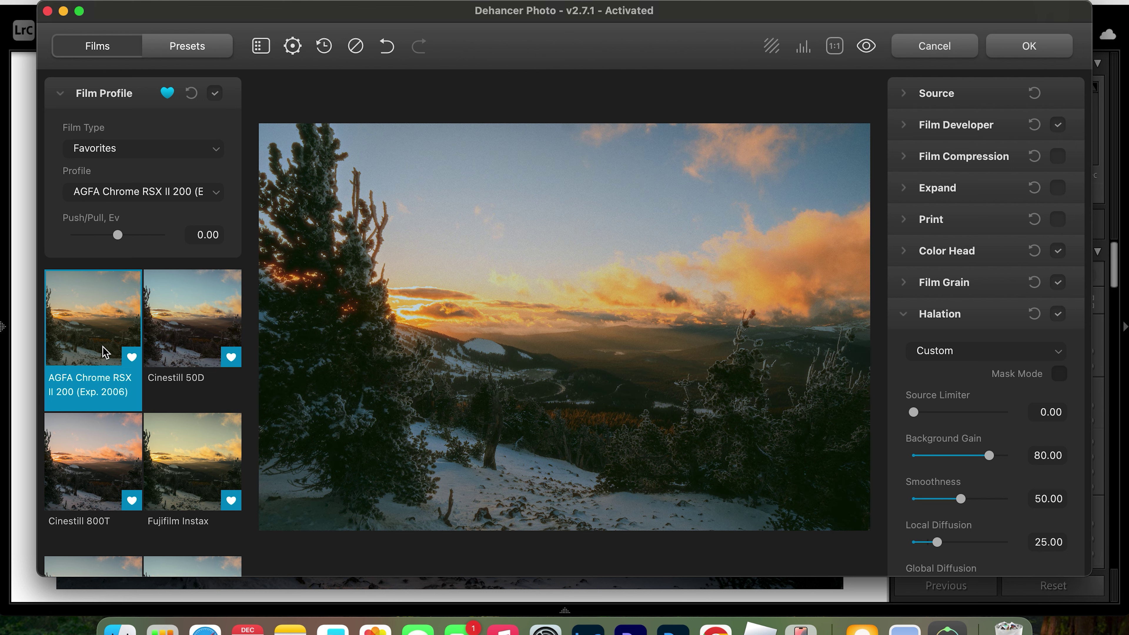
pyautogui.click(193, 329)
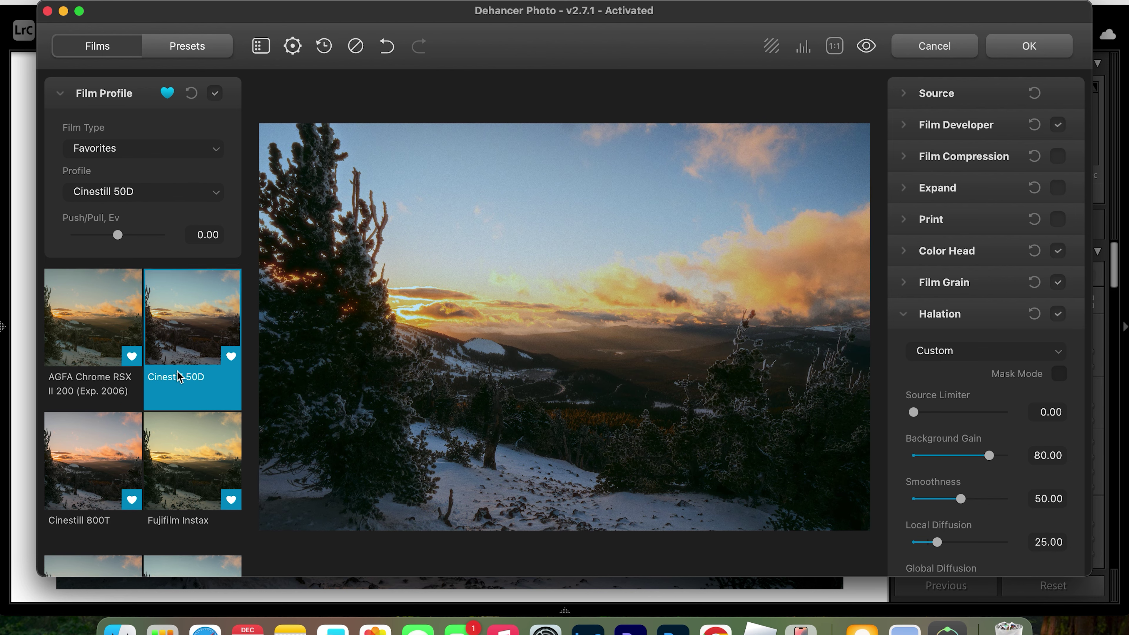
# Step: Apply the Cinestill 800T profile from the favorite films and hide the film profile list
pyautogui.scroll(-3, 178, 376)
pyautogui.scroll(-1, 171, 434)
pyautogui.scroll(-2, 174, 454)
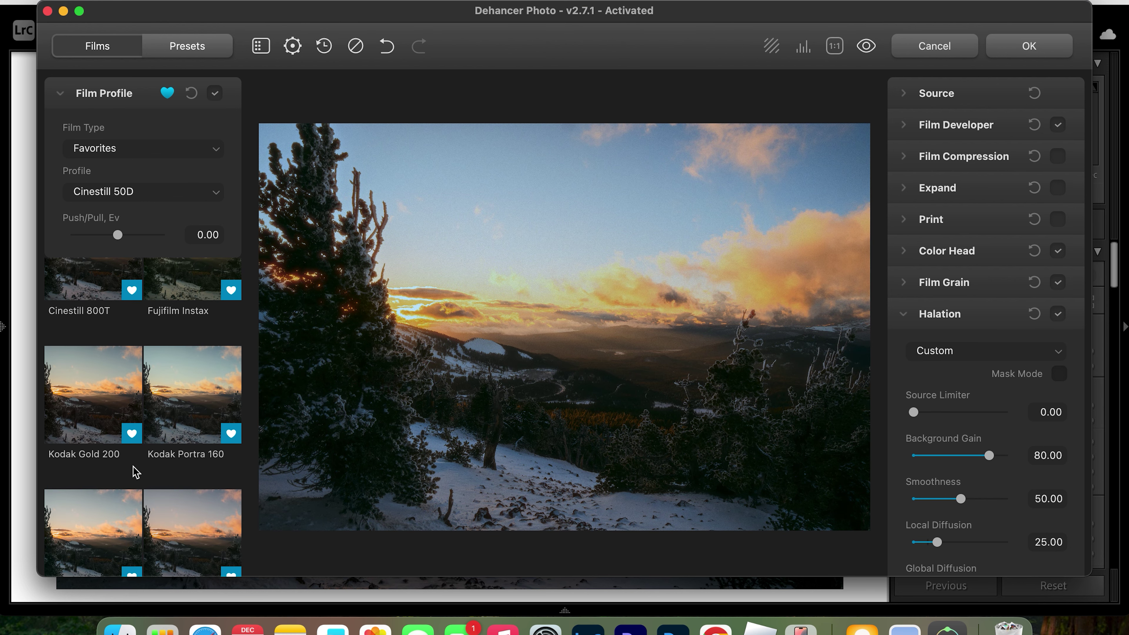
pyautogui.scroll(-5, 213, 479)
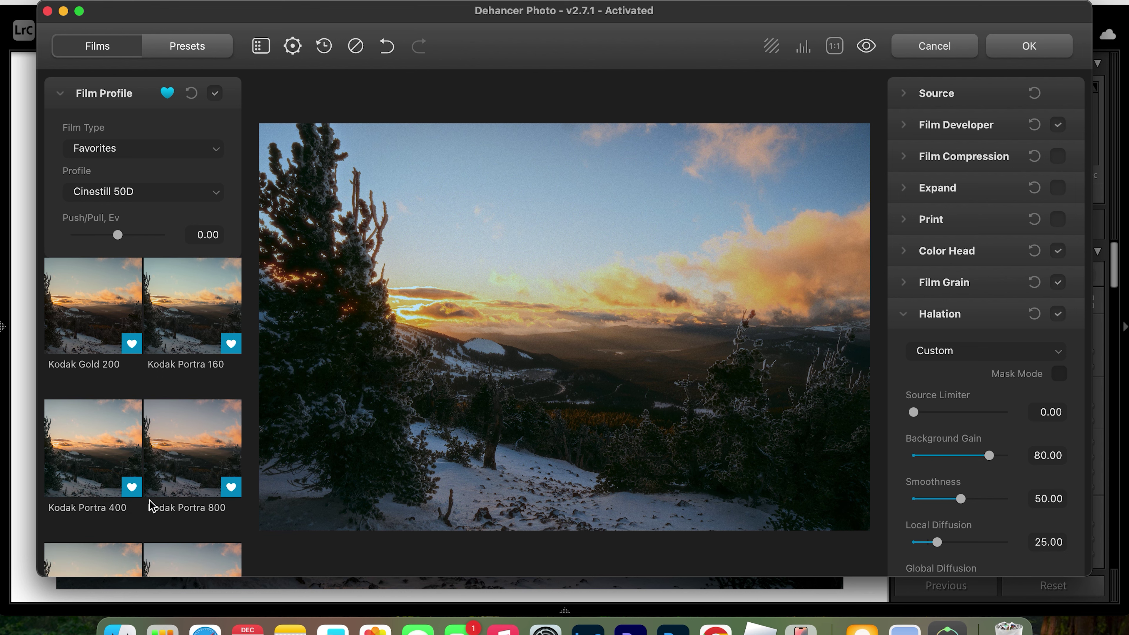
pyautogui.scroll(-4, 209, 533)
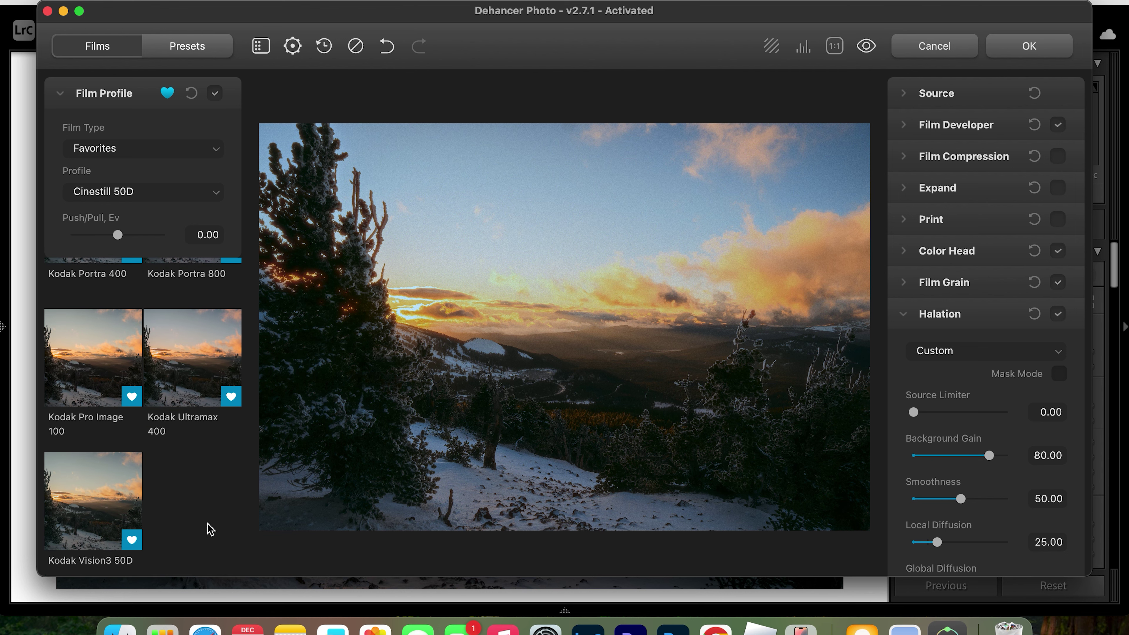
pyautogui.scroll(10, 156, 487)
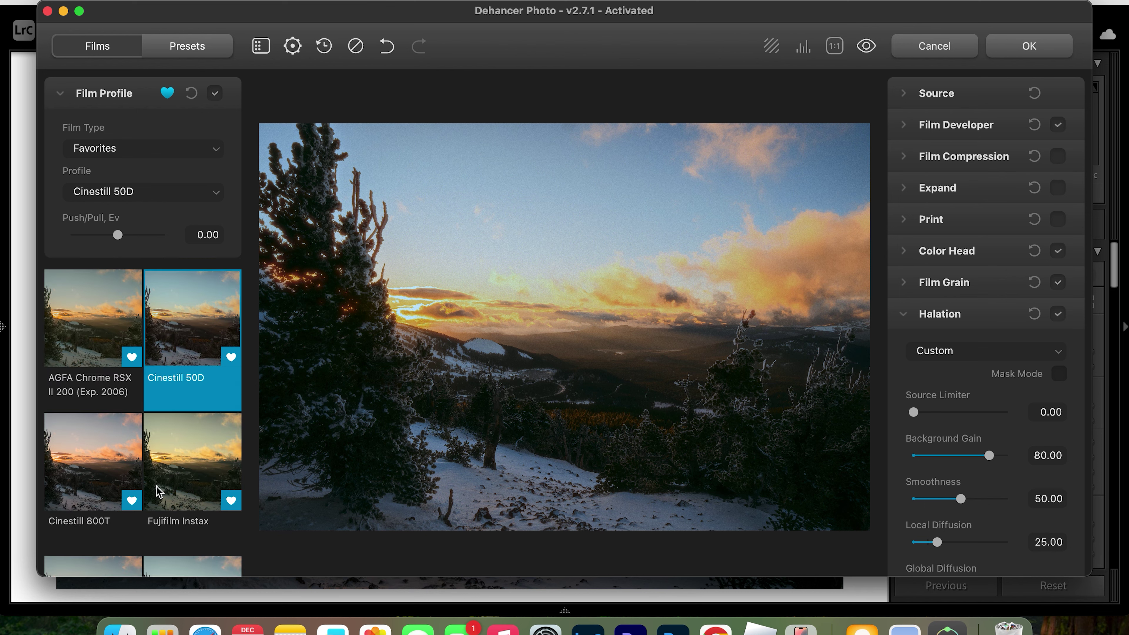
pyautogui.click(114, 442)
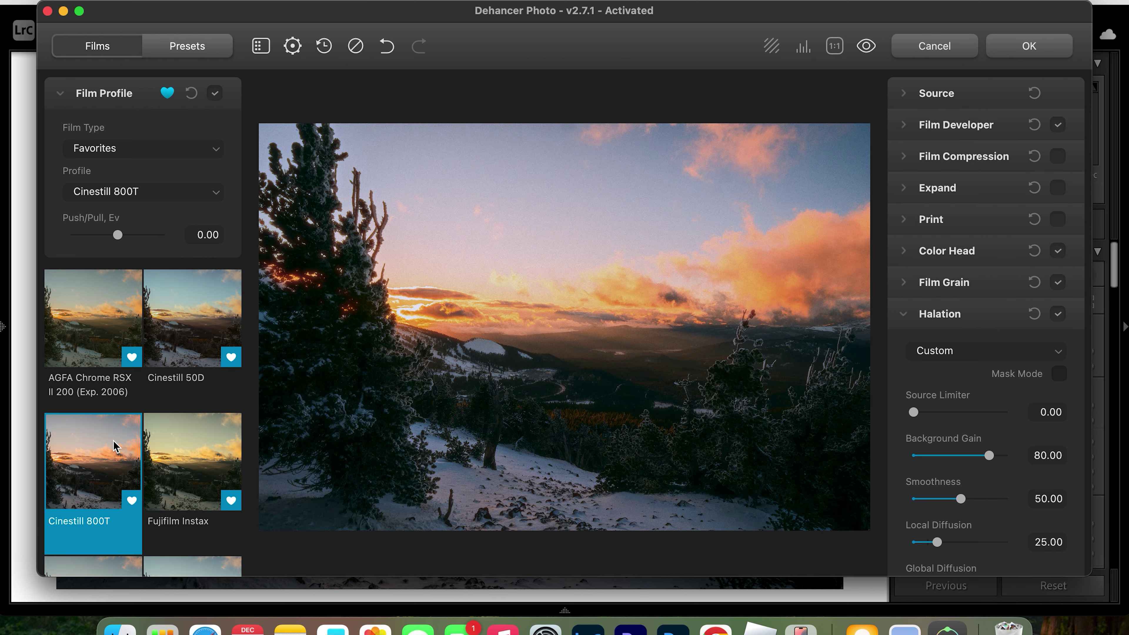
pyautogui.scroll(-2, 114, 444)
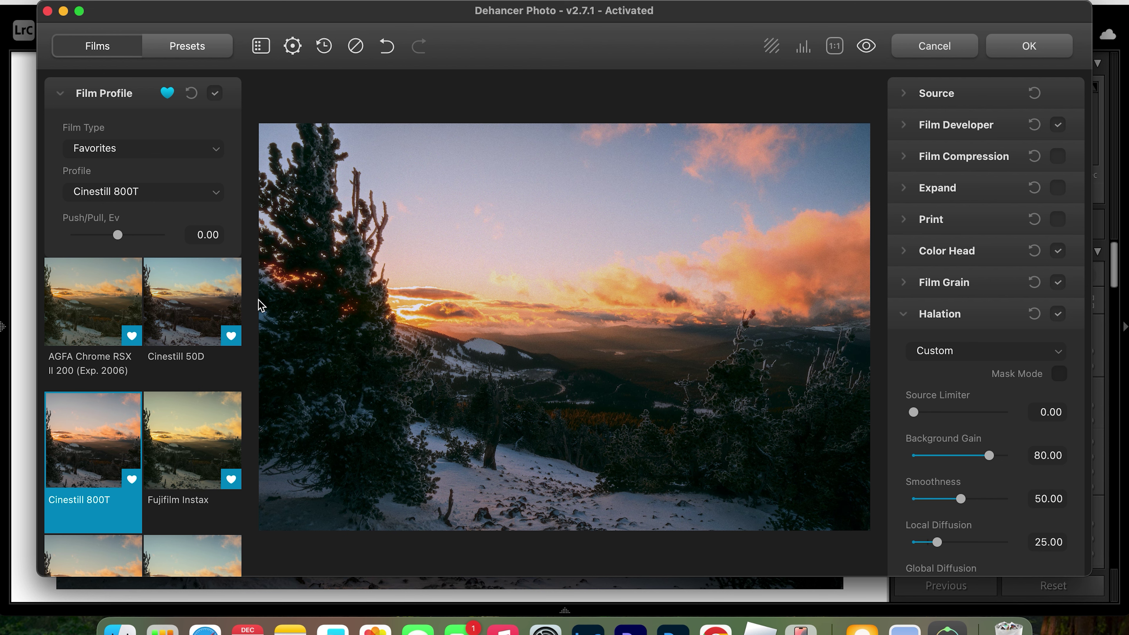
pyautogui.click(262, 50)
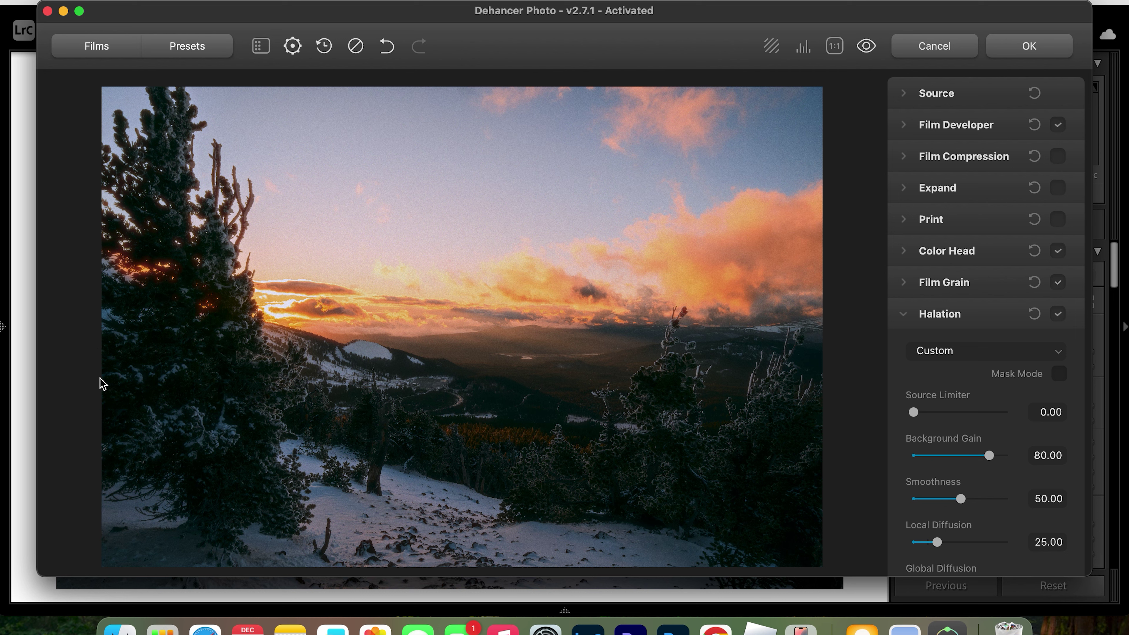
# Step: Collapse the Halation settings and disable Film Developer, Color Head, Film Grain, Halation and Bloom
pyautogui.click(914, 314)
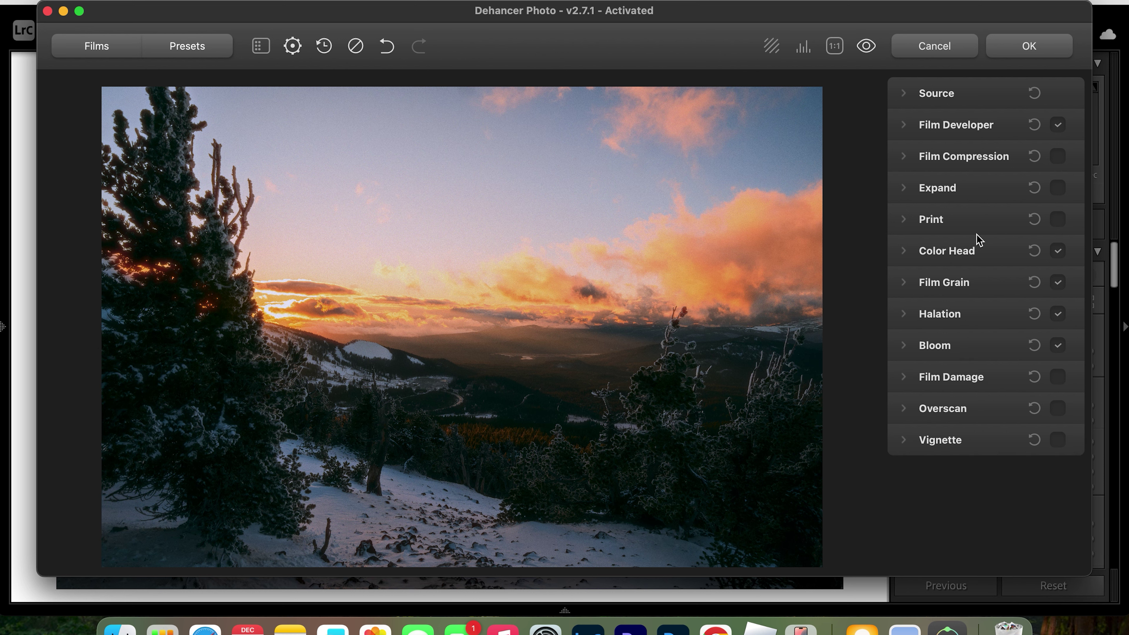
pyautogui.click(1064, 128)
pyautogui.click(1058, 250)
pyautogui.click(1061, 285)
pyautogui.click(1060, 314)
pyautogui.click(1059, 345)
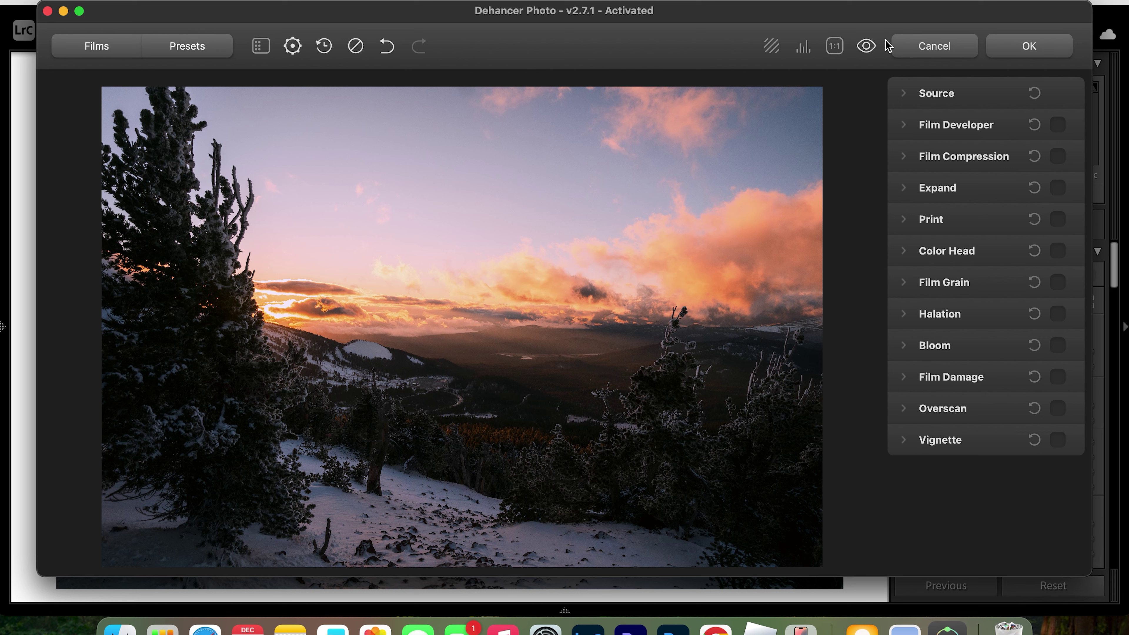
# Step: Compare the photo with and without the Cinestill 800T film look
pyautogui.click(866, 46)
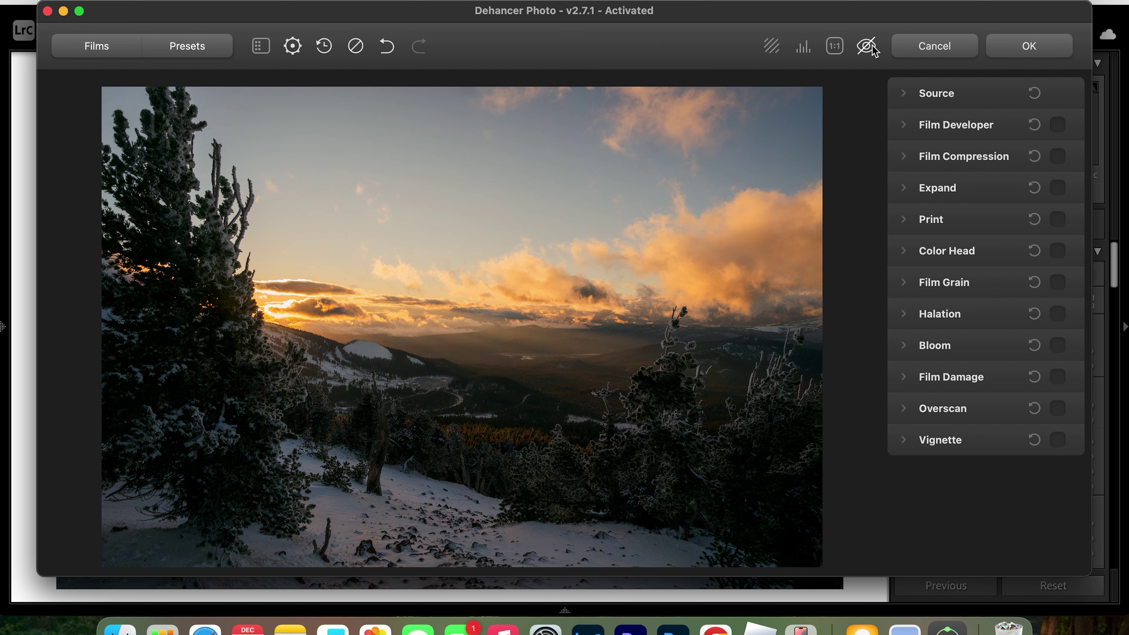
pyautogui.click(867, 46)
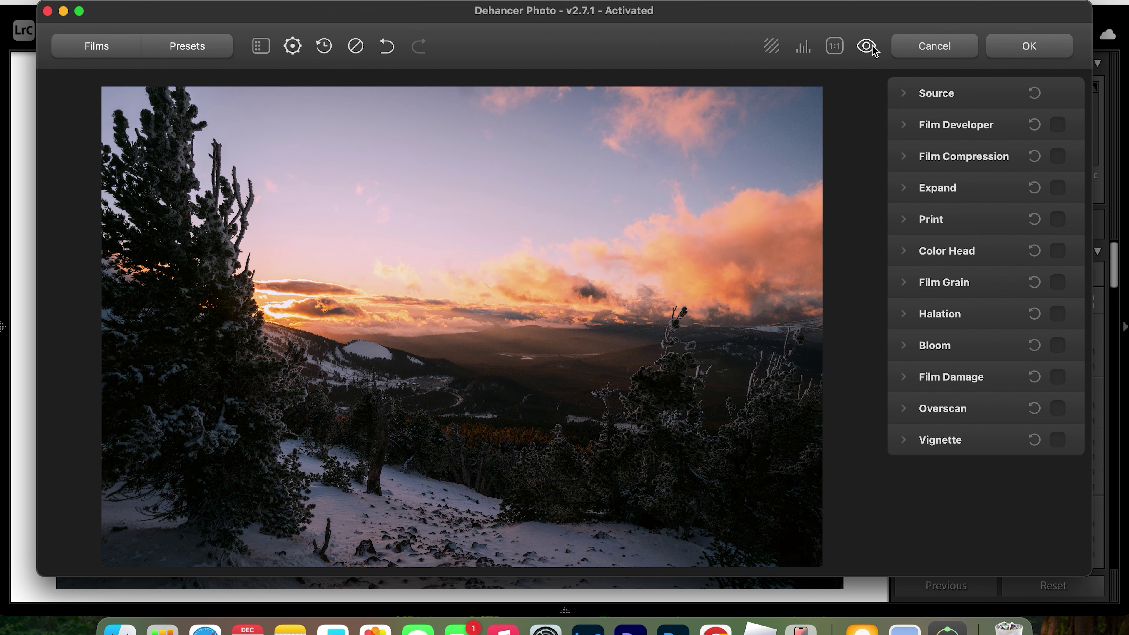
pyautogui.click(872, 48)
pyautogui.click(872, 47)
# Step: In the Source settings, reset exposure compensation to 0.00, and reset tint compensation before raising it very slightly
pyautogui.click(910, 99)
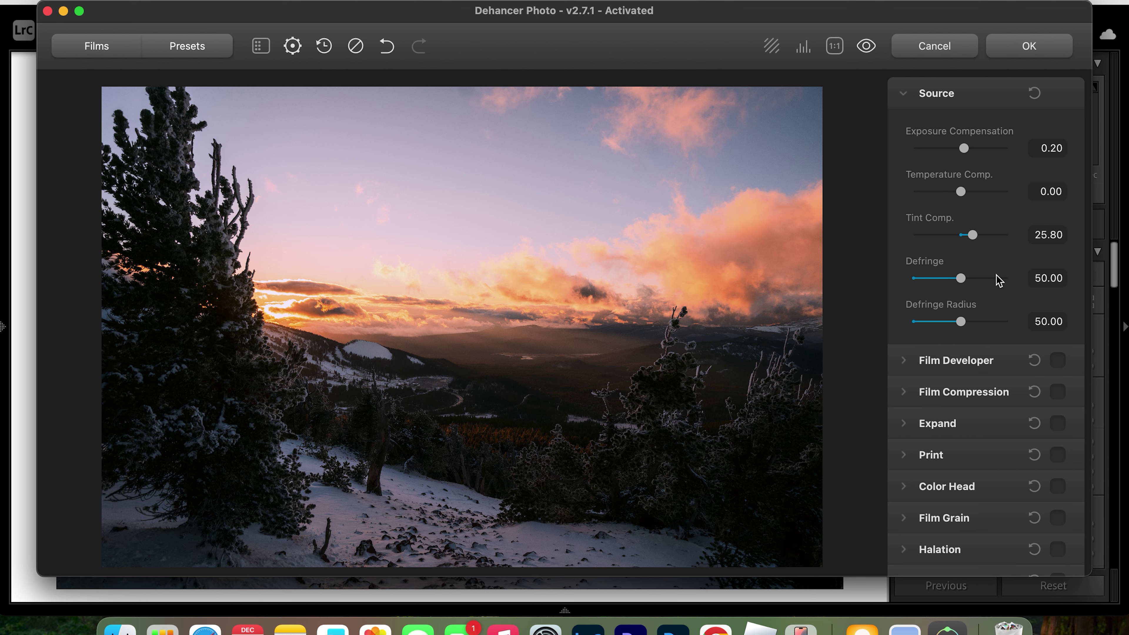
pyautogui.doubleClick(975, 238)
pyautogui.doubleClick(963, 149)
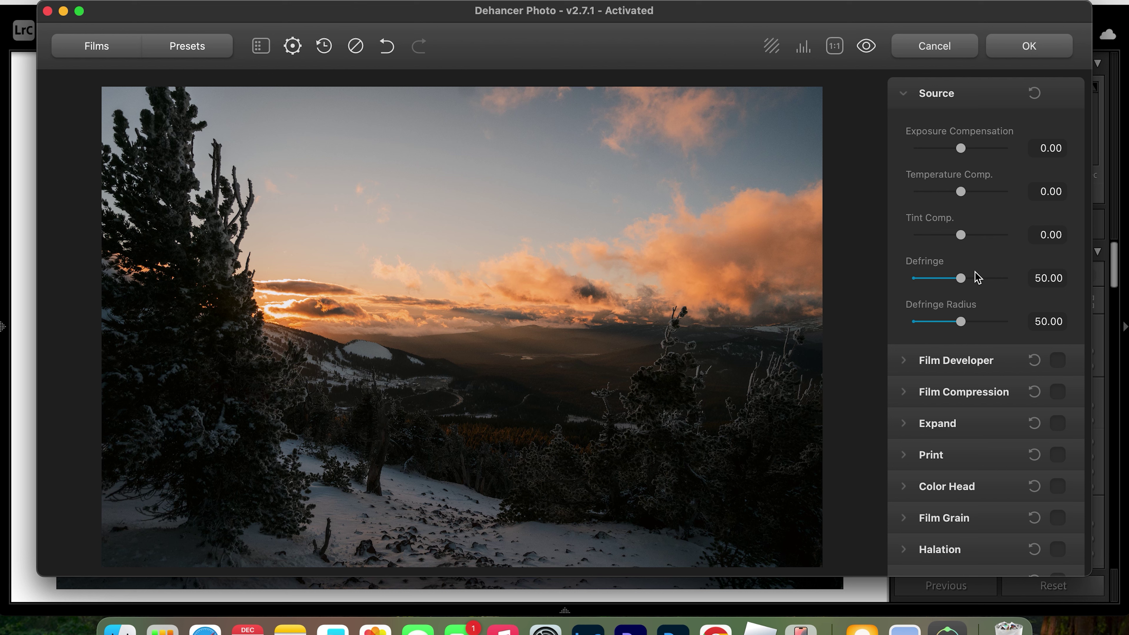
pyautogui.click(965, 235)
pyautogui.moveTo(963, 235); pyautogui.dragTo(966, 236)
pyautogui.click(906, 93)
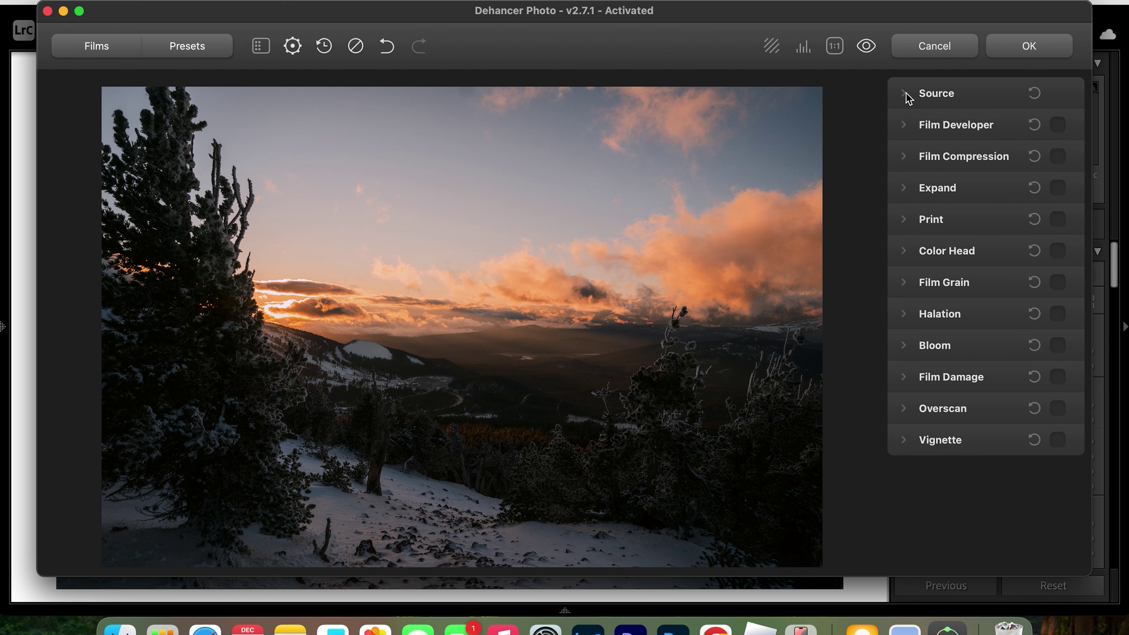
# Step: Enable Film Developer, raise Contrast Boost very slightly, and reset Color Boost before raising it moderately
pyautogui.click(905, 126)
pyautogui.click(1058, 126)
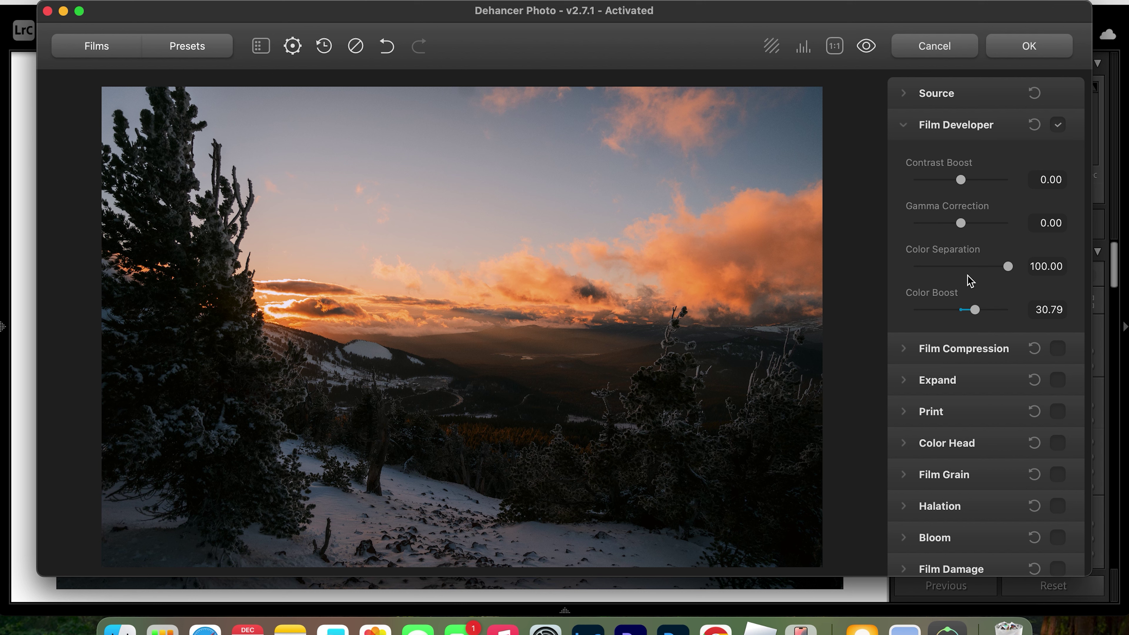
pyautogui.doubleClick(975, 314)
pyautogui.moveTo(964, 179); pyautogui.dragTo(965, 180)
pyautogui.moveTo(960, 309); pyautogui.dragTo(972, 309)
pyautogui.click(909, 132)
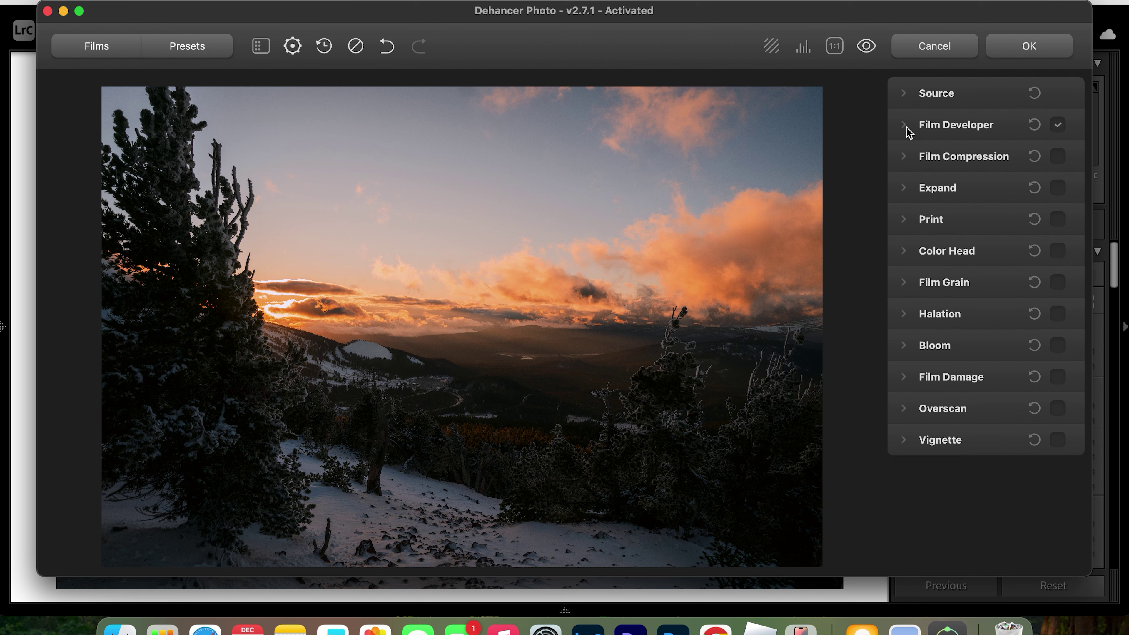
# Step: Enable Film Grain and choose the 35 mm ISO 250 grain preset
pyautogui.click(906, 284)
pyautogui.click(1060, 285)
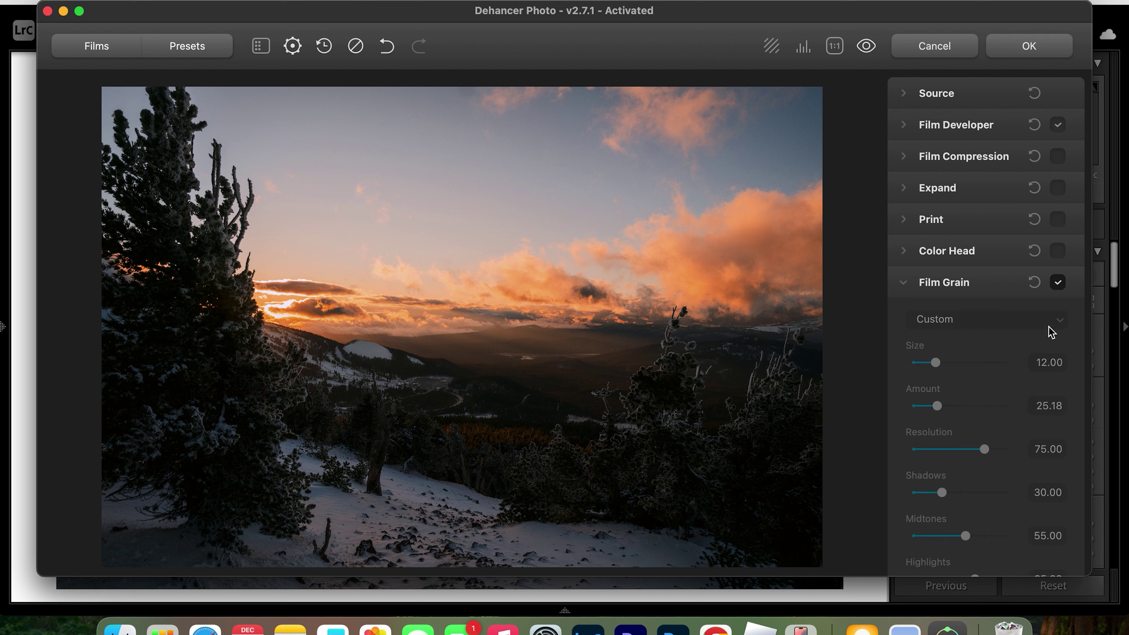
pyautogui.scroll(-3, 1014, 341)
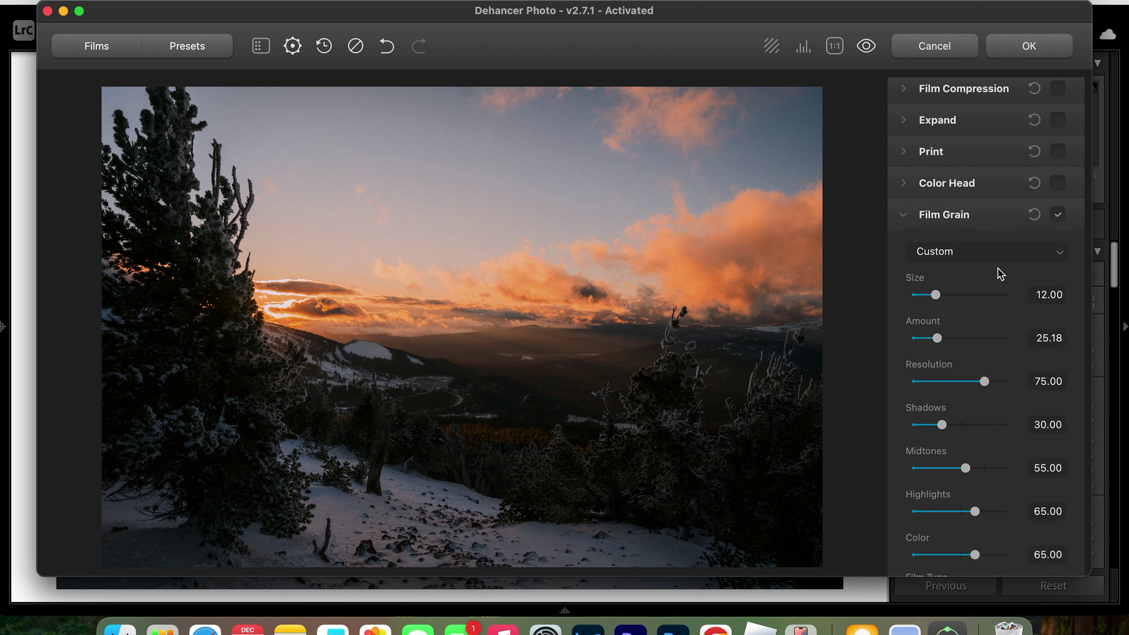
pyautogui.click(1000, 253)
pyautogui.click(1007, 256)
pyautogui.click(1003, 255)
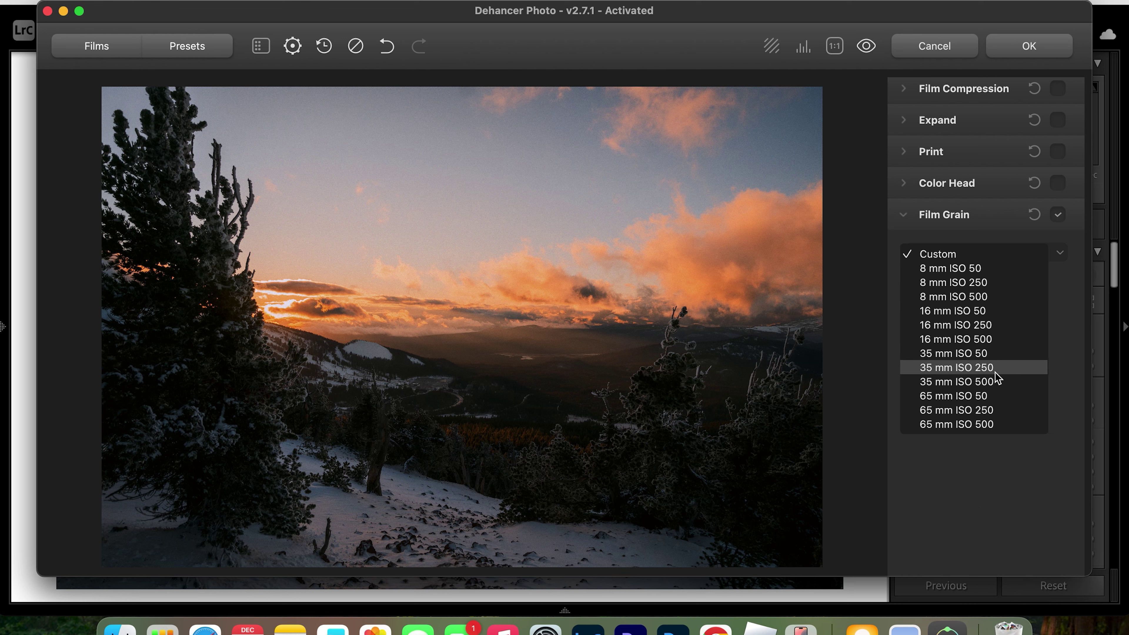
pyautogui.click(984, 369)
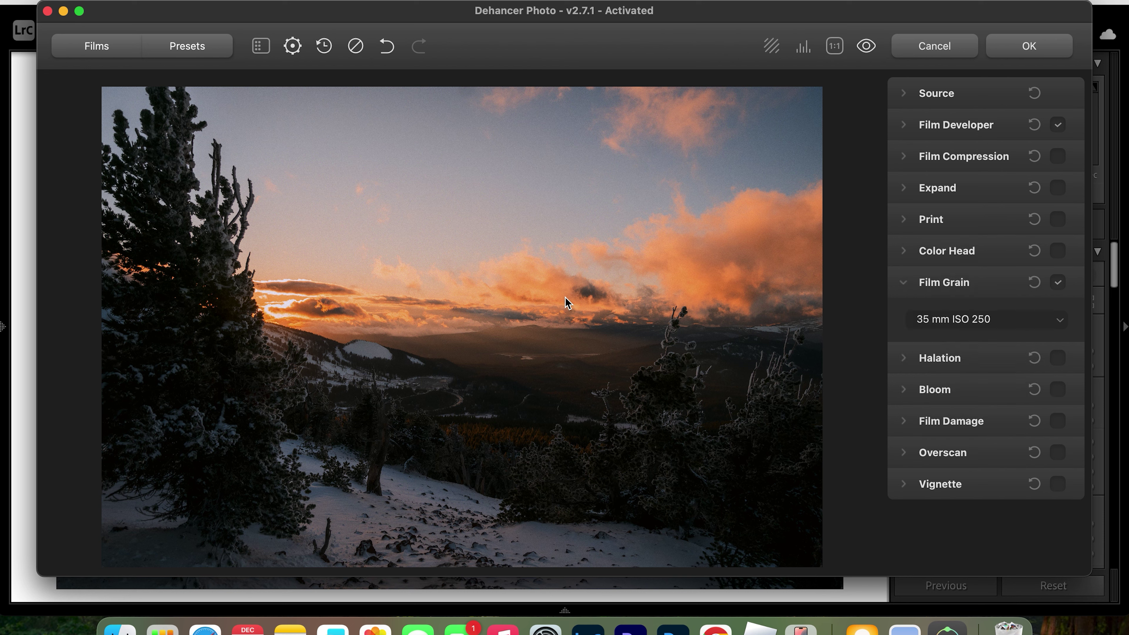
# Step: Inspect the film grain in the clouds at close range, return to the full photo and collapse the Film Grain settings
pyautogui.click(461, 307)
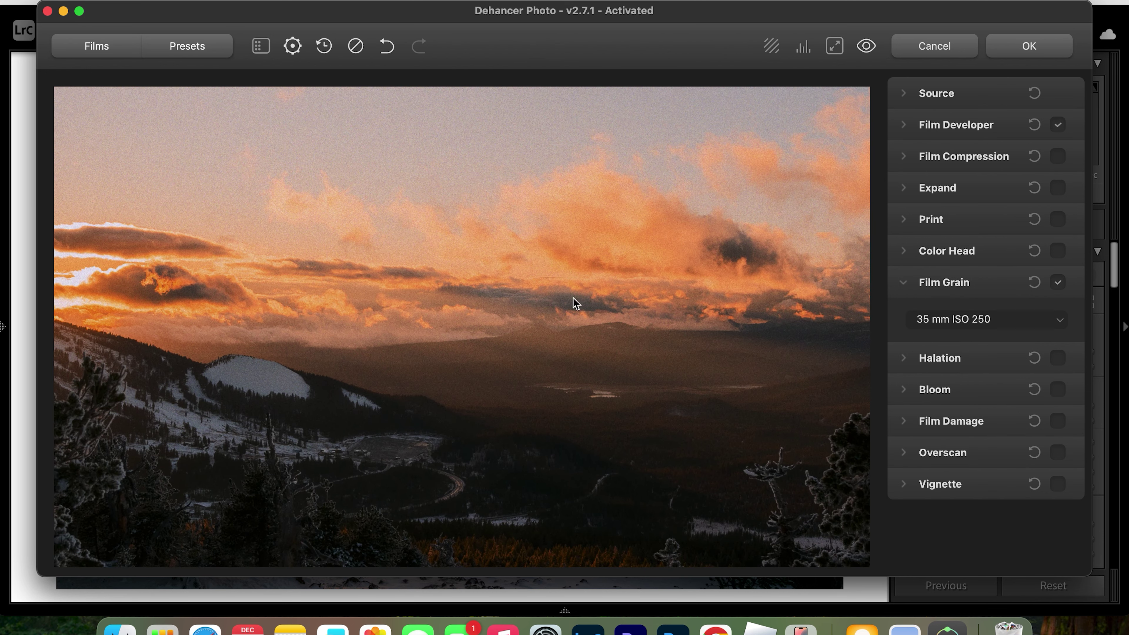
pyautogui.click(541, 341)
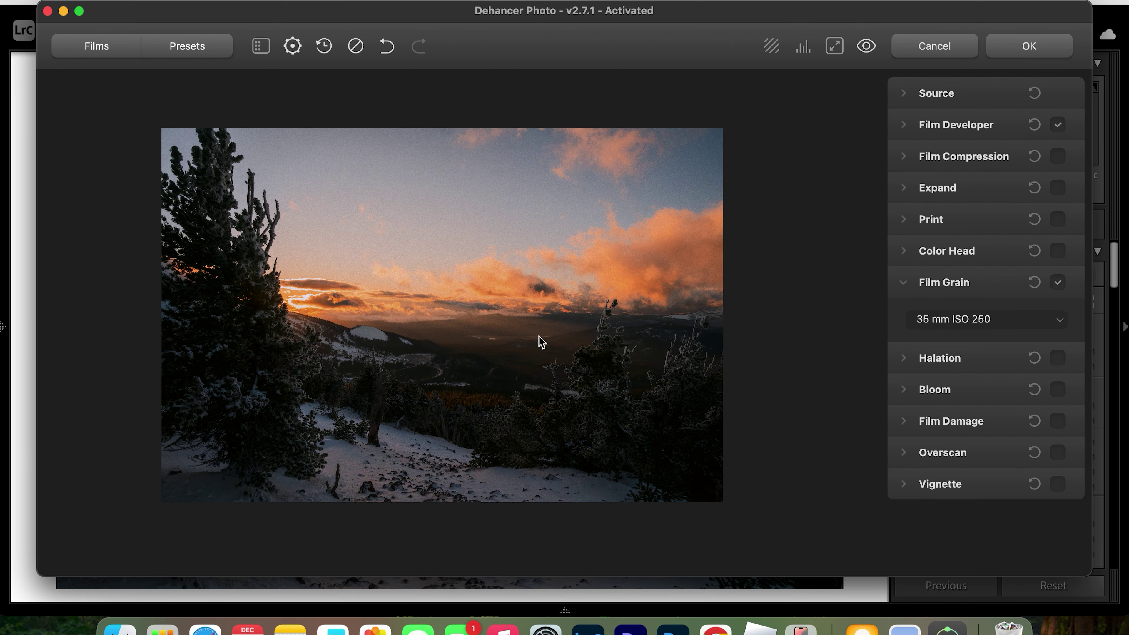
pyautogui.click(910, 286)
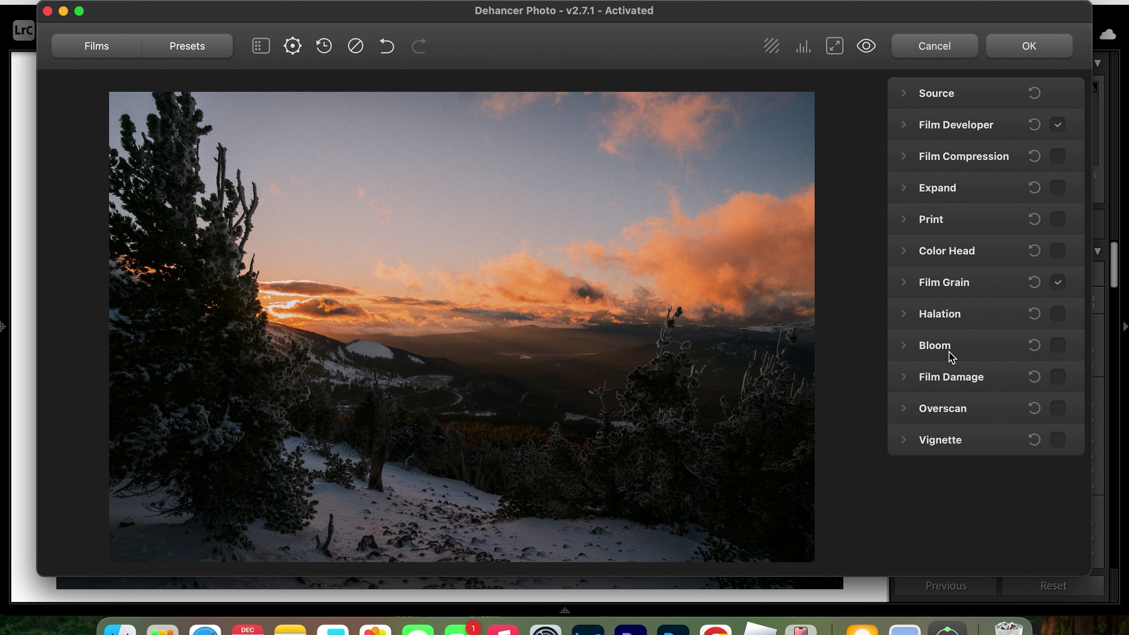
# Step: Enable the Halation effect with its Custom settings and review its parameters
pyautogui.click(911, 315)
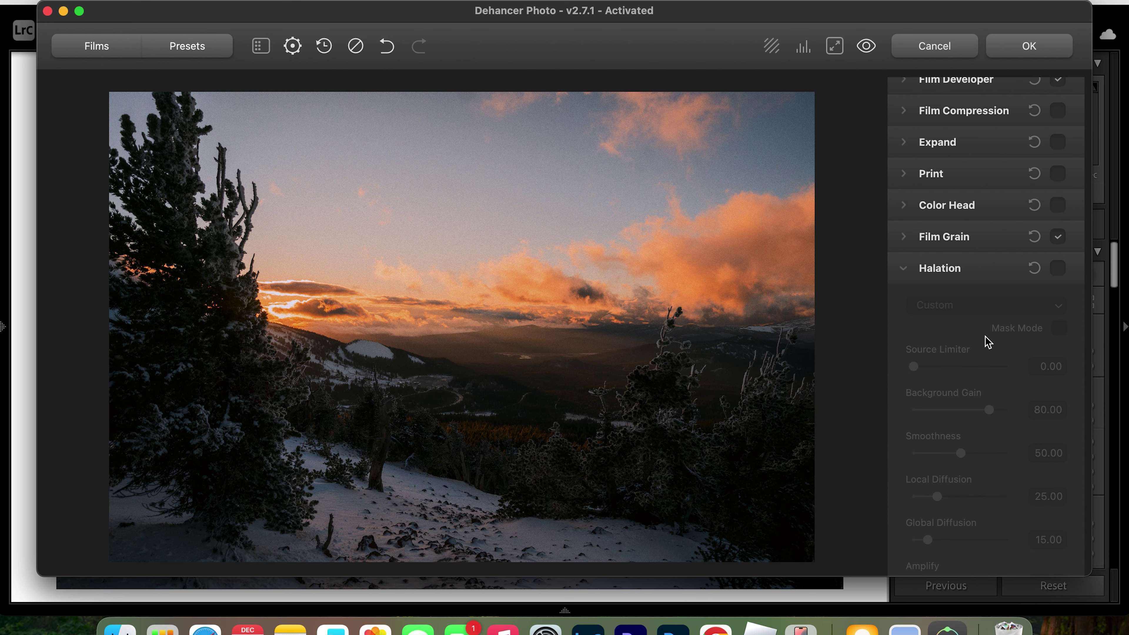
pyautogui.click(1058, 268)
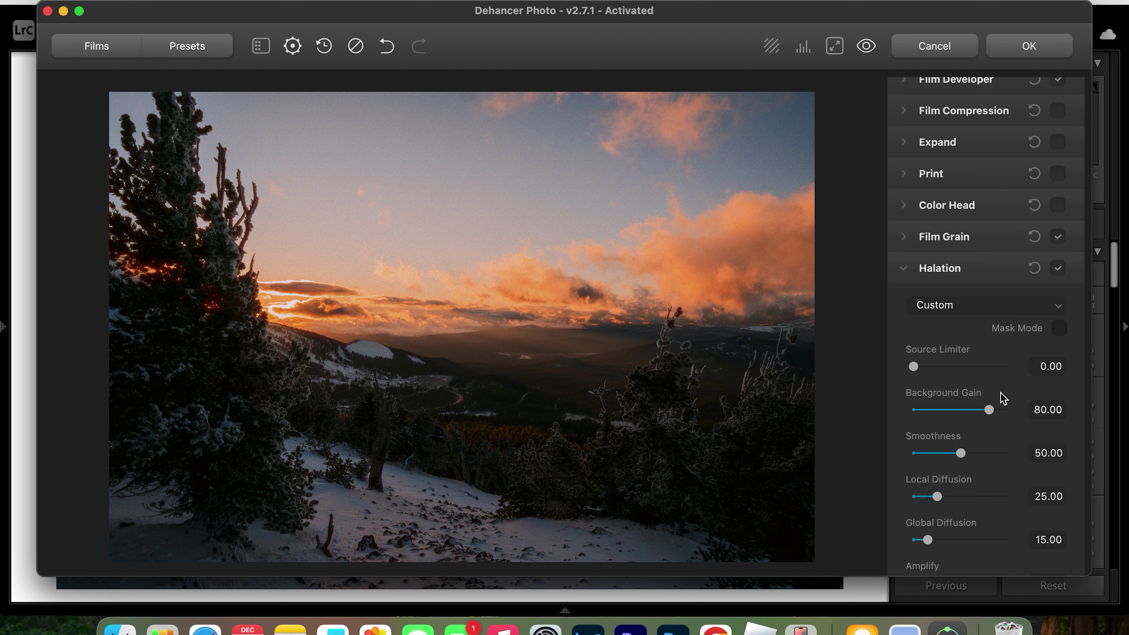
pyautogui.scroll(-5, 988, 356)
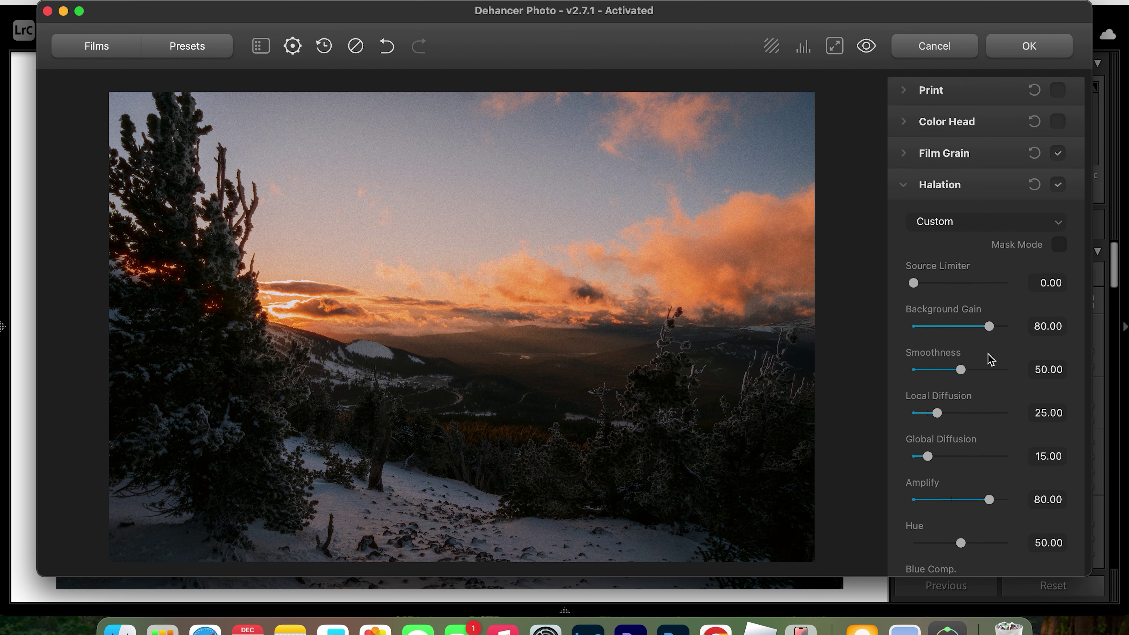
pyautogui.scroll(-2, 988, 358)
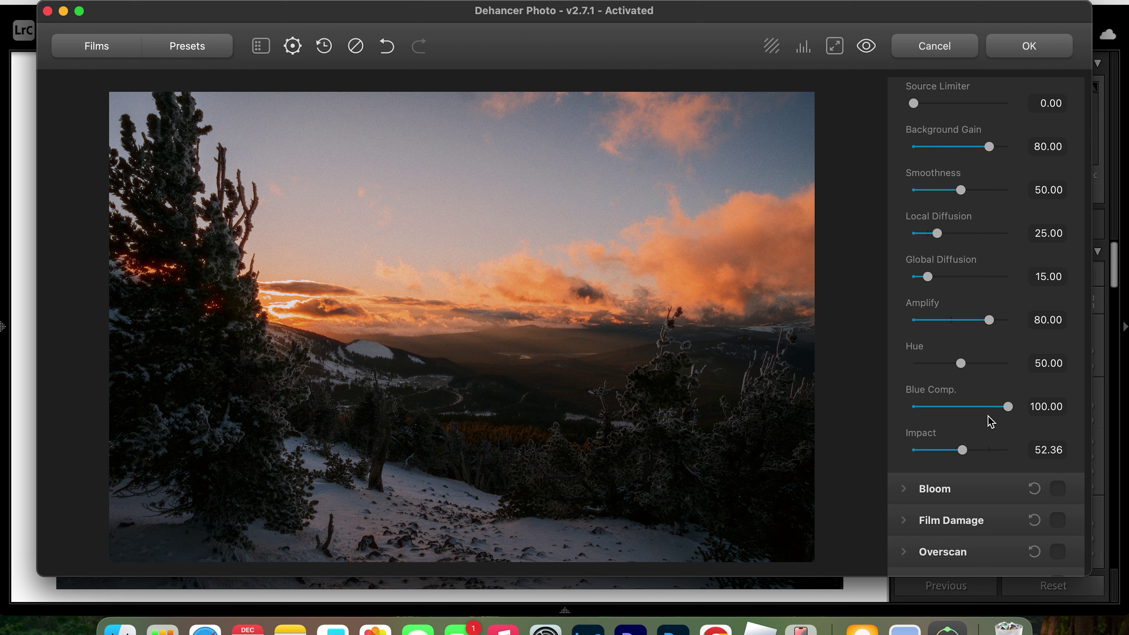
# Step: Set the Halation impact to about 60 and collapse the Halation settings
pyautogui.doubleClick(969, 453)
pyautogui.scroll(5, 1016, 351)
pyautogui.scroll(-6, 1022, 408)
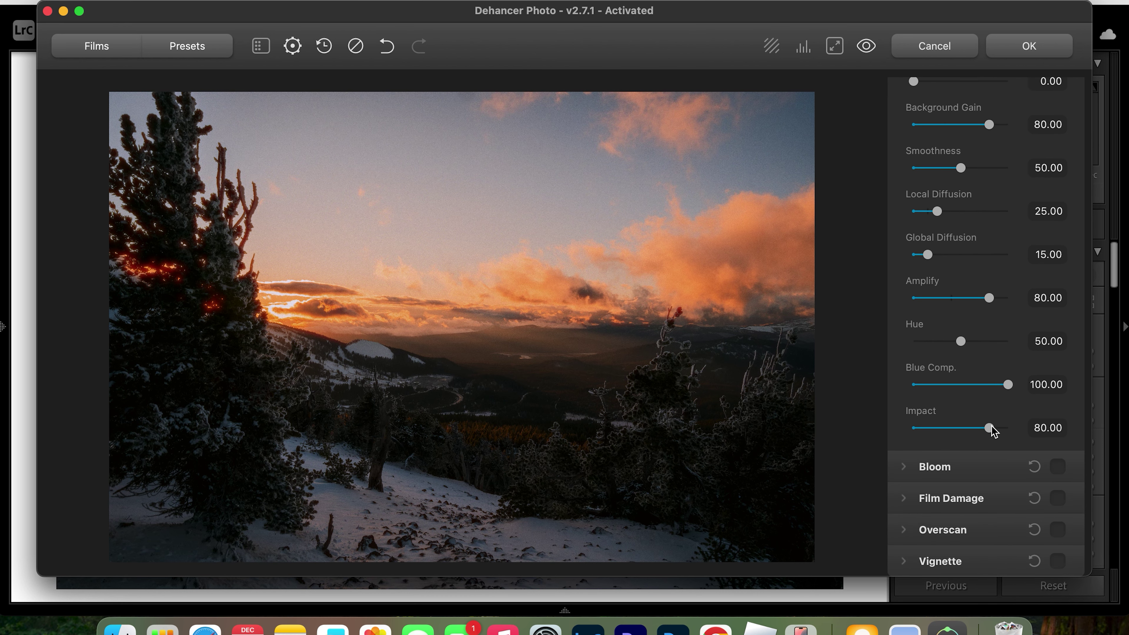
pyautogui.moveTo(990, 426); pyautogui.dragTo(965, 429)
pyautogui.moveTo(965, 429); pyautogui.dragTo(966, 429)
pyautogui.moveTo(966, 428); pyautogui.dragTo(970, 428)
pyautogui.scroll(3, 978, 246)
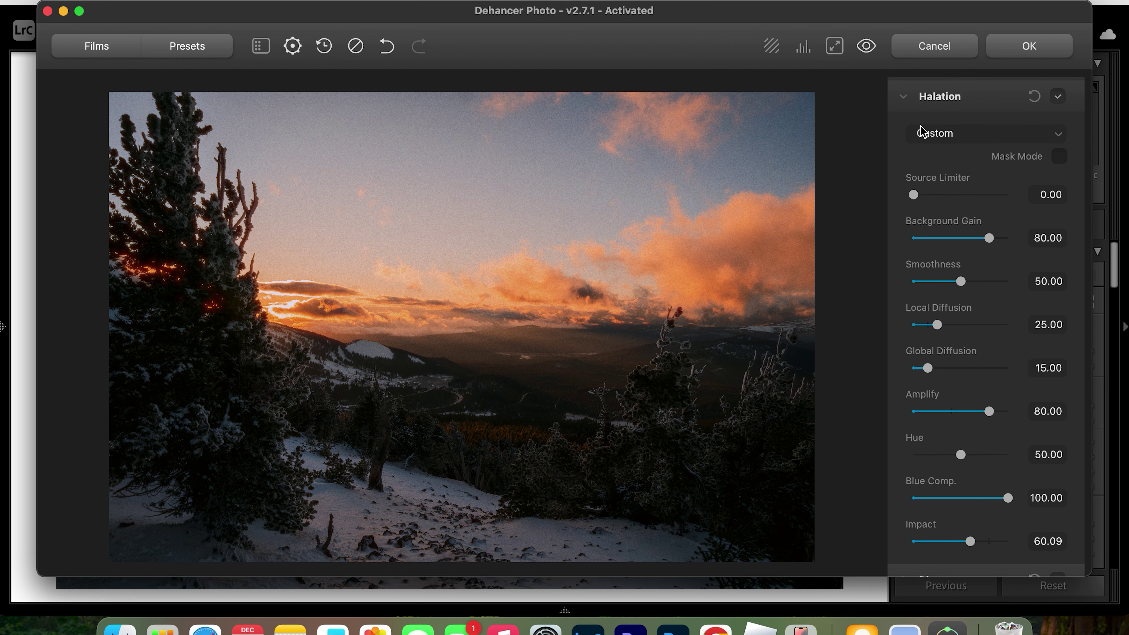
pyautogui.click(910, 103)
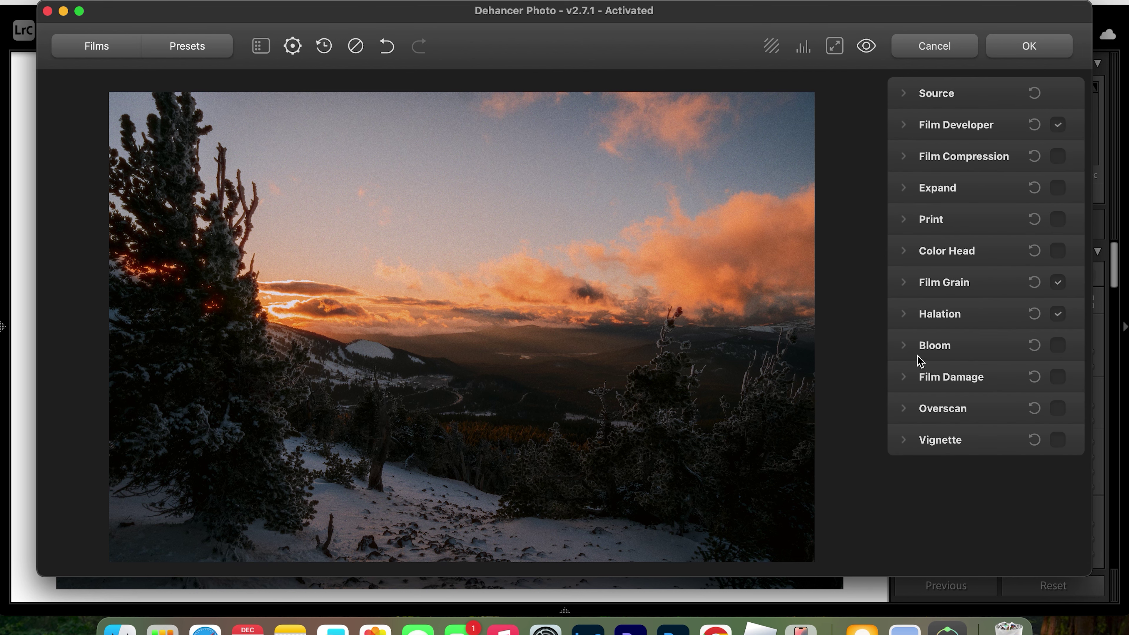
# Step: Enable Bloom with the 35 mm / Super 35 preset and compare the photo with and without the effect
pyautogui.click(906, 348)
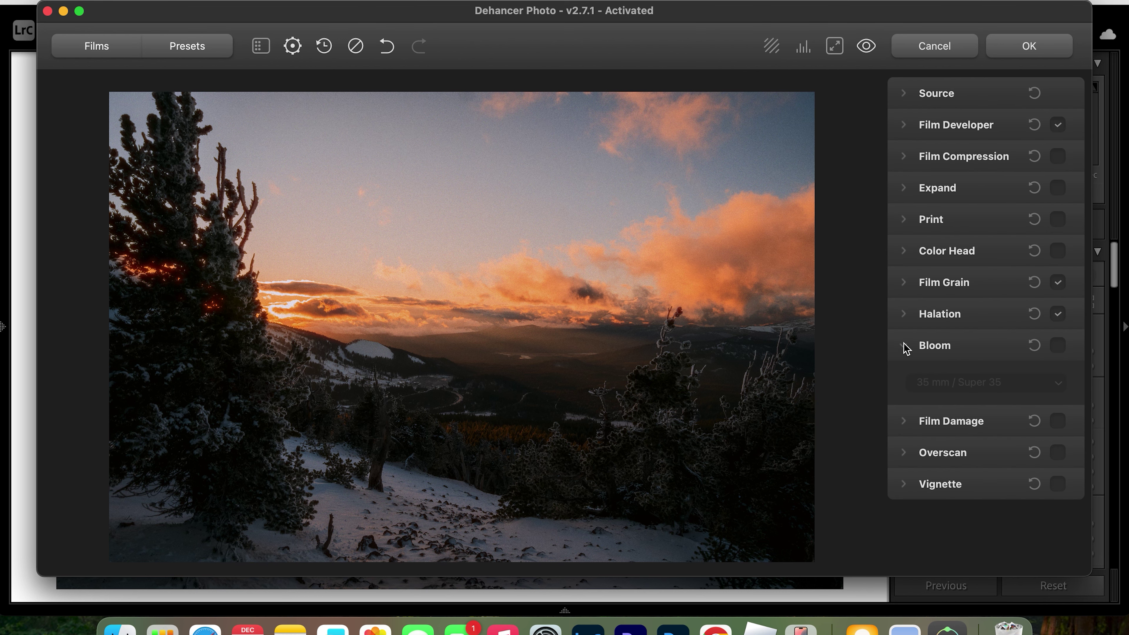
pyautogui.click(1059, 346)
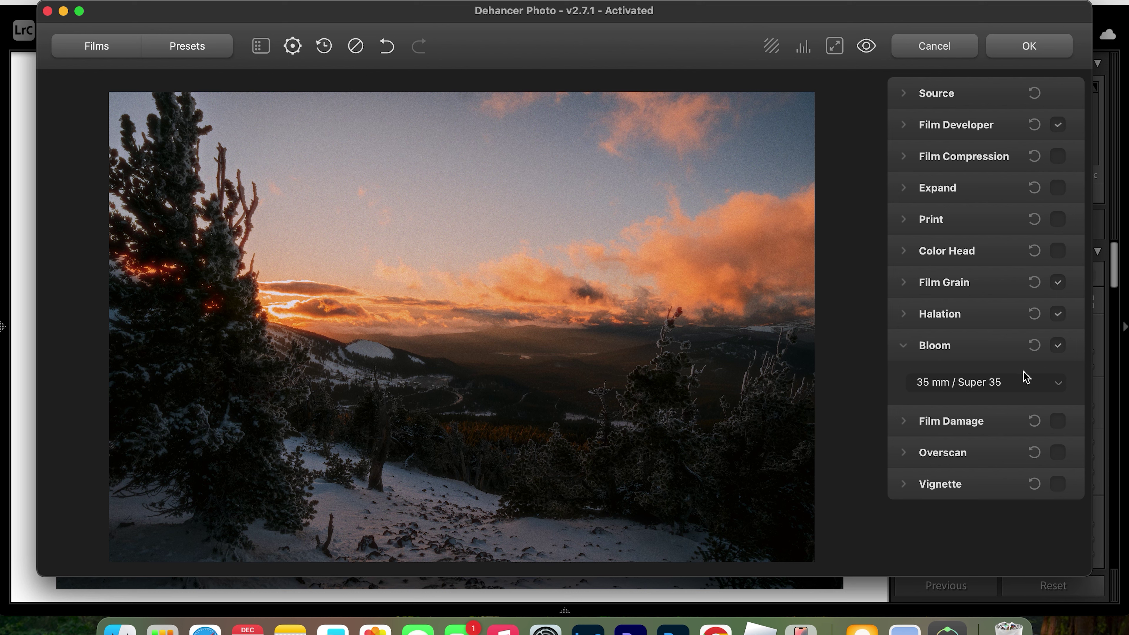
pyautogui.click(958, 383)
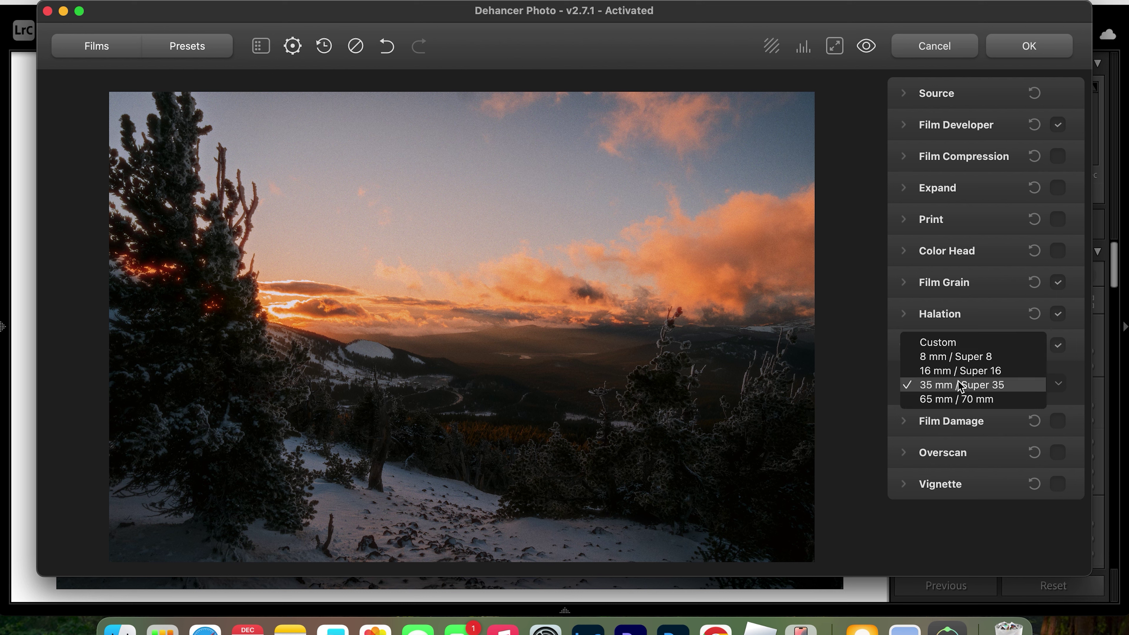
pyautogui.click(974, 391)
pyautogui.click(1059, 350)
pyautogui.click(1059, 349)
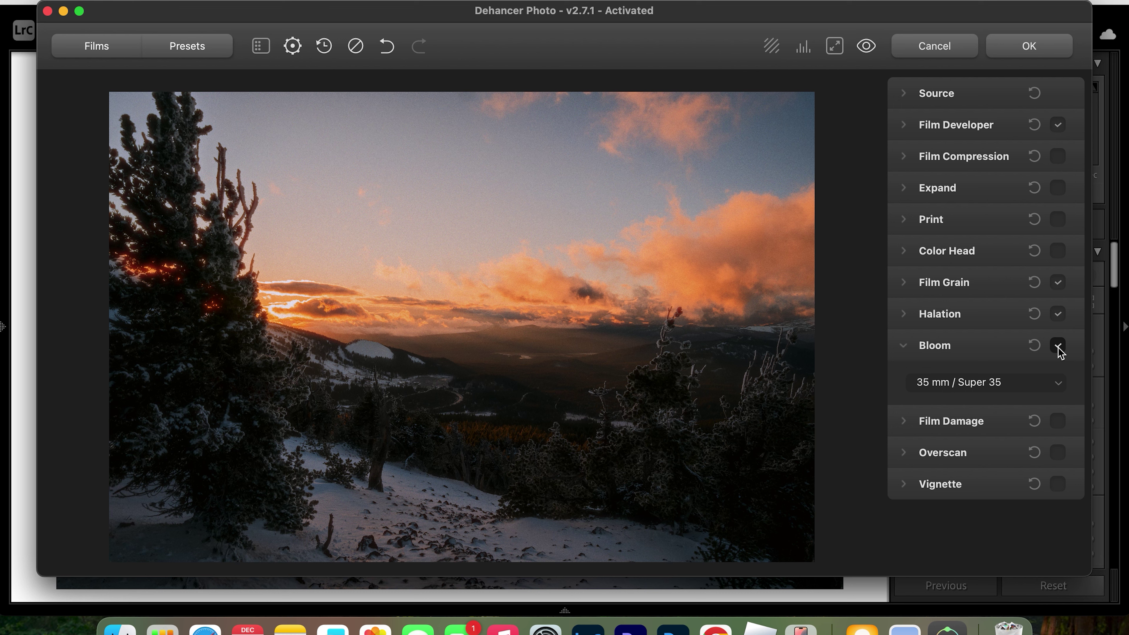
pyautogui.click(911, 349)
pyautogui.click(911, 350)
pyautogui.click(948, 383)
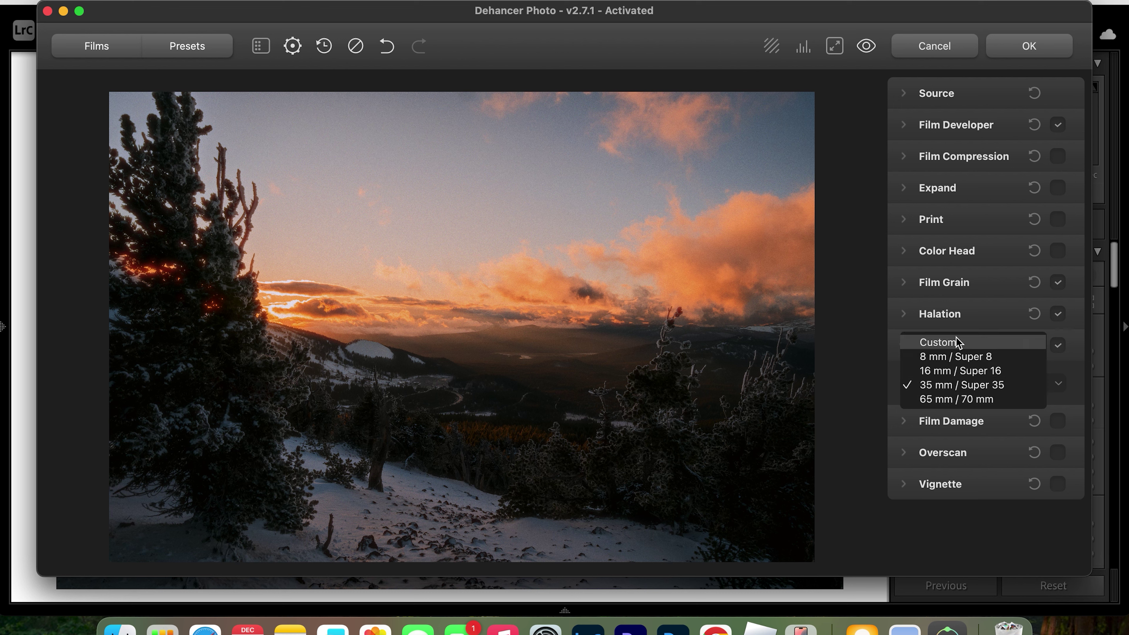
pyautogui.click(905, 317)
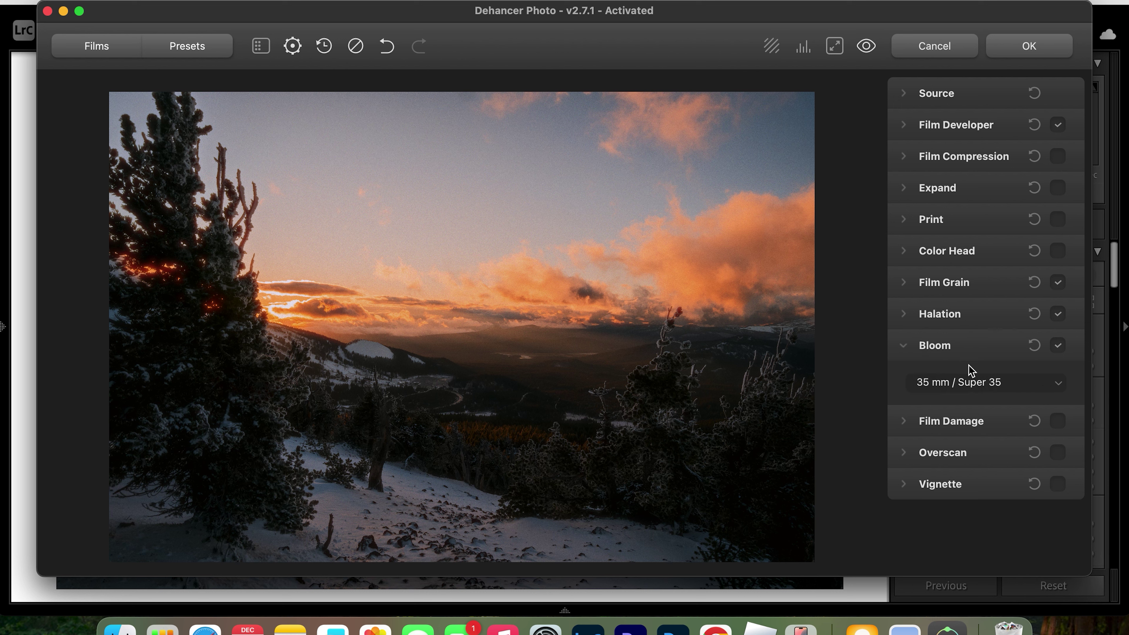
# Step: Increase the Film Developer's Color Boost moderately and collapse the Film Developer settings
pyautogui.click(905, 125)
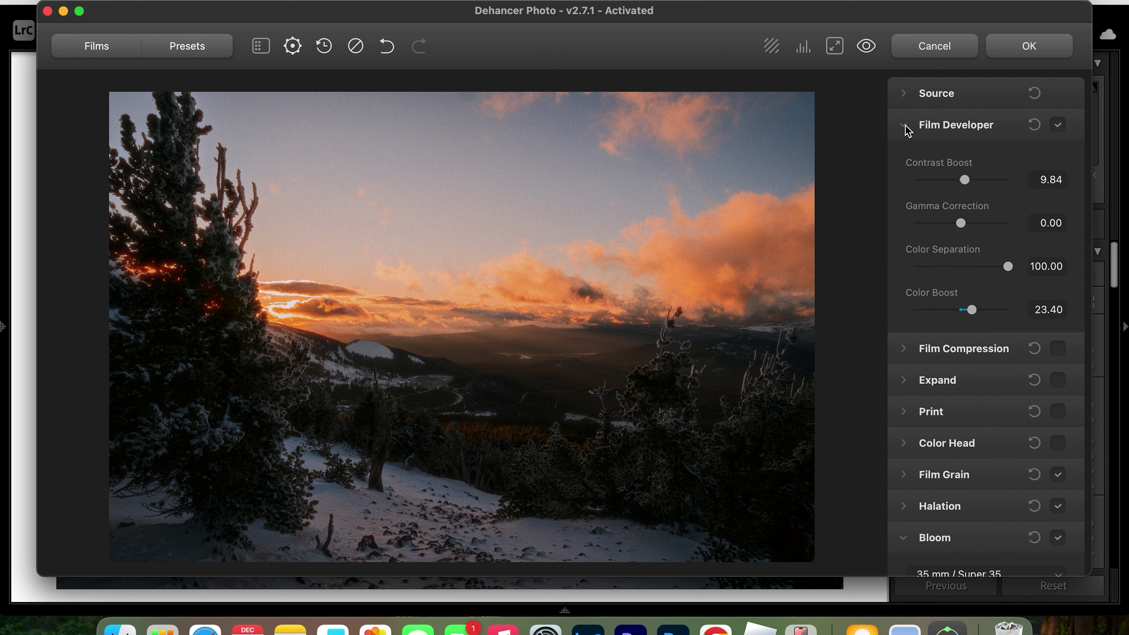
pyautogui.moveTo(973, 307); pyautogui.dragTo(986, 313)
pyautogui.click(907, 131)
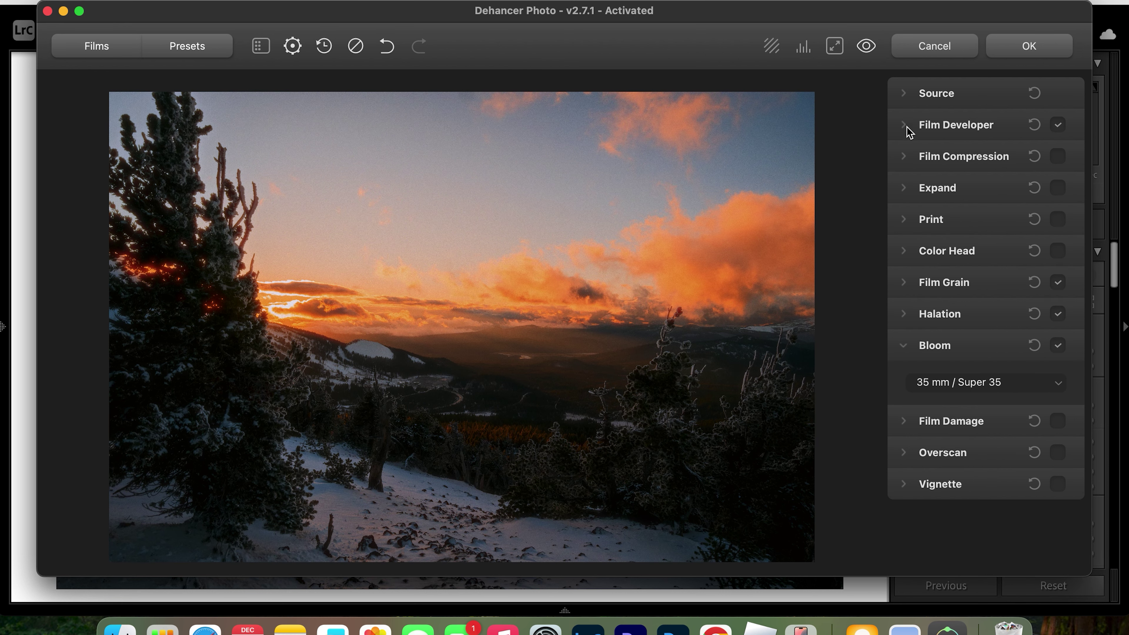
# Step: Try a Source Exposure Compensation of 0.2, and settle on 0.12
pyautogui.click(903, 93)
pyautogui.click(1060, 149)
pyautogui.press('BackSpace')
pyautogui.press('BackSpace')
pyautogui.write('2')
pyautogui.press('Return')
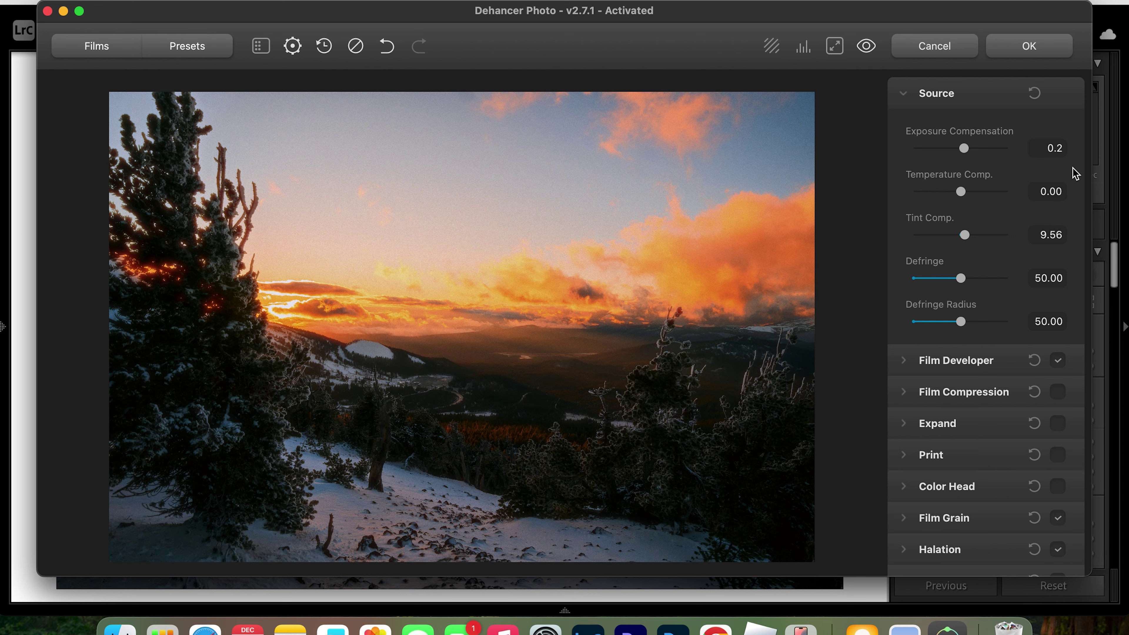
pyautogui.click(1058, 148)
pyautogui.press('BackSpace')
pyautogui.write('12')
pyautogui.press('Return')
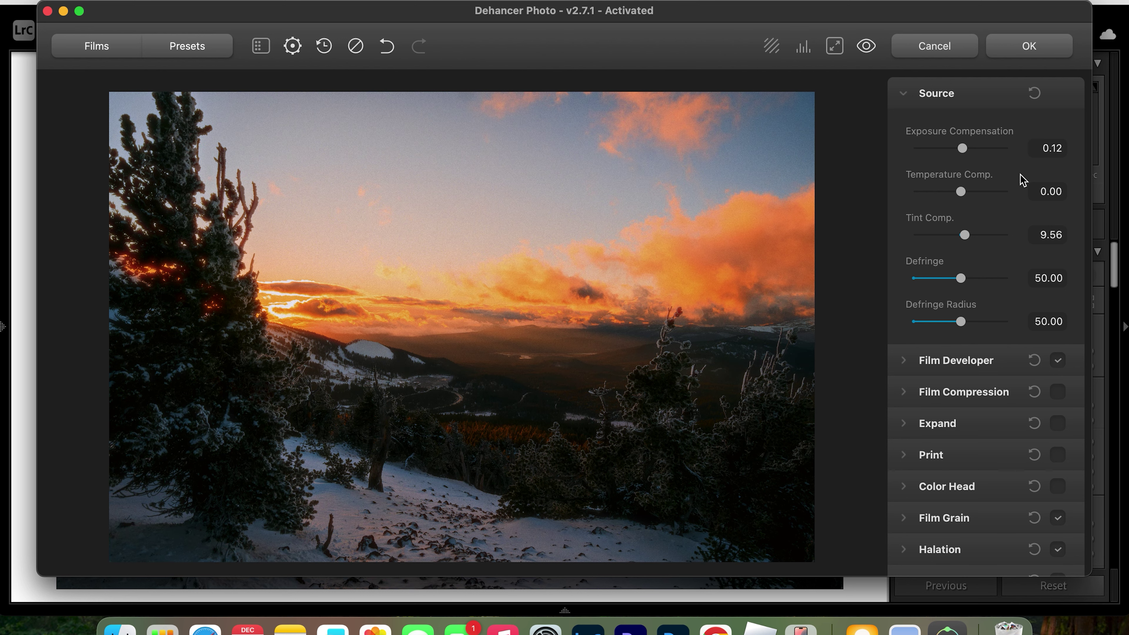
# Step: Compare the film look with the original photo and apply the edits, returning to Lightroom Classic
pyautogui.click(868, 46)
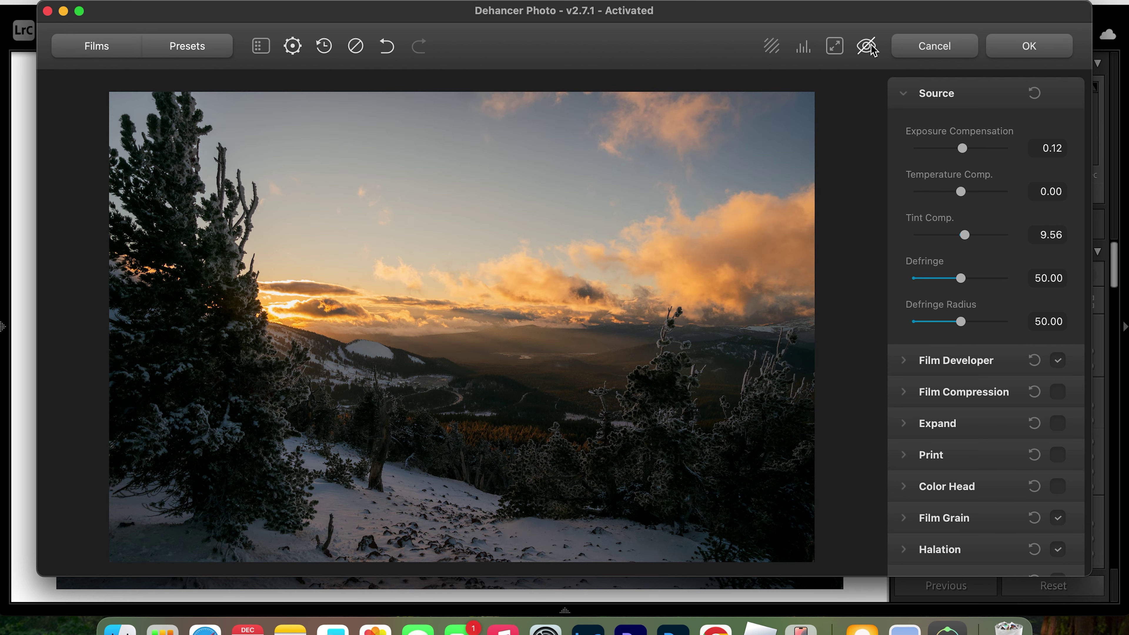
pyautogui.click(869, 47)
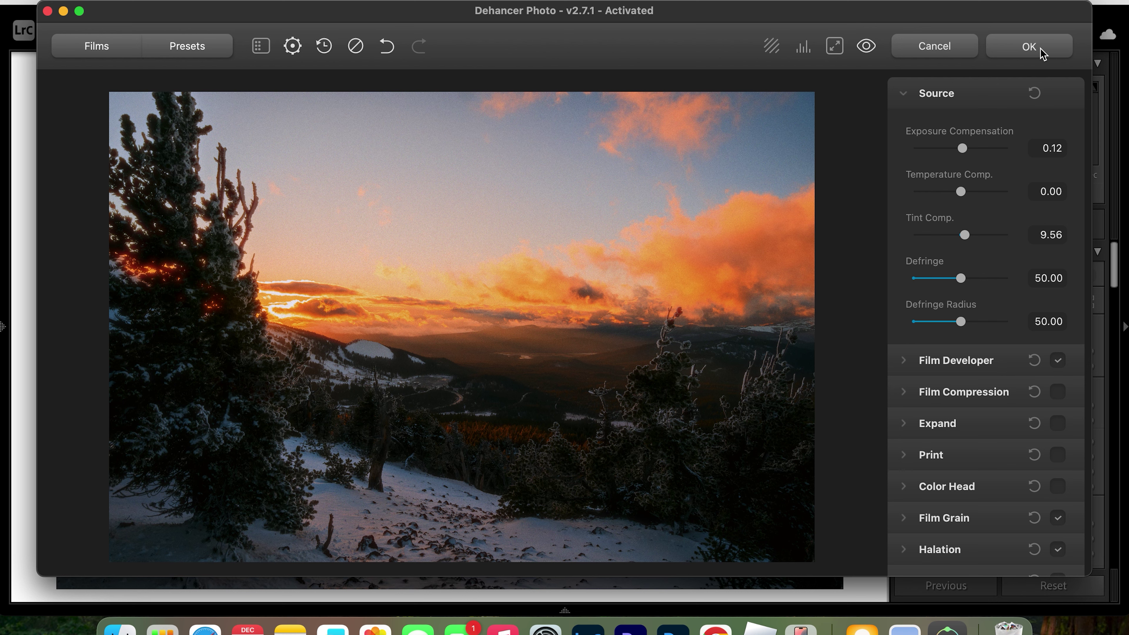
pyautogui.click(1028, 46)
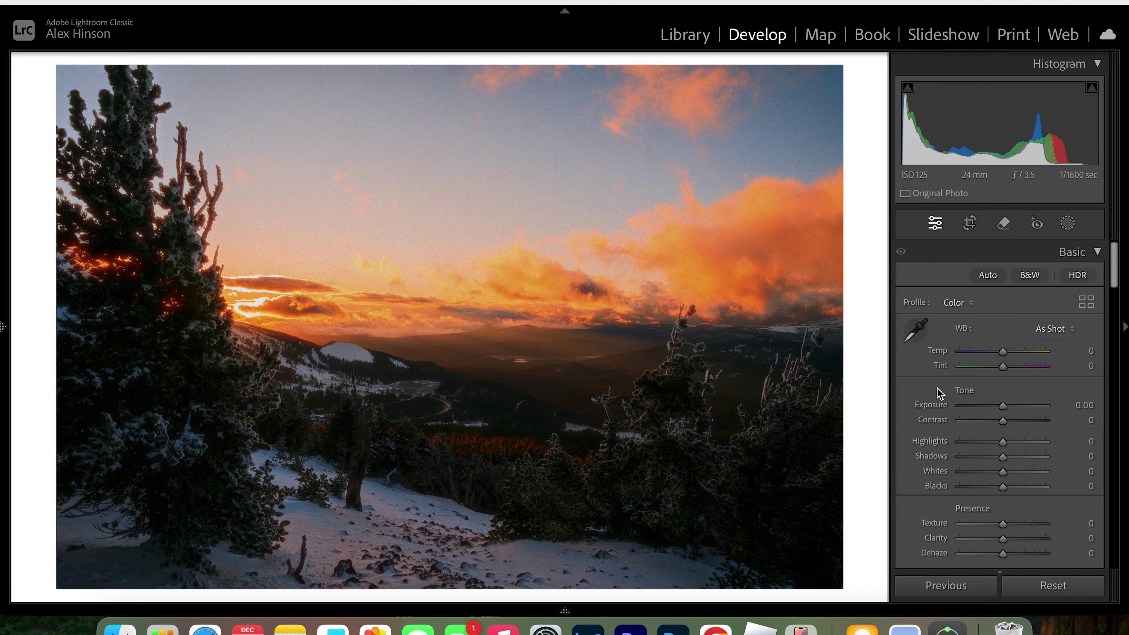
# Step: Raise the photo's Exposure to +0.20 and its Contrast to +15
pyautogui.scroll(-4, 939, 393)
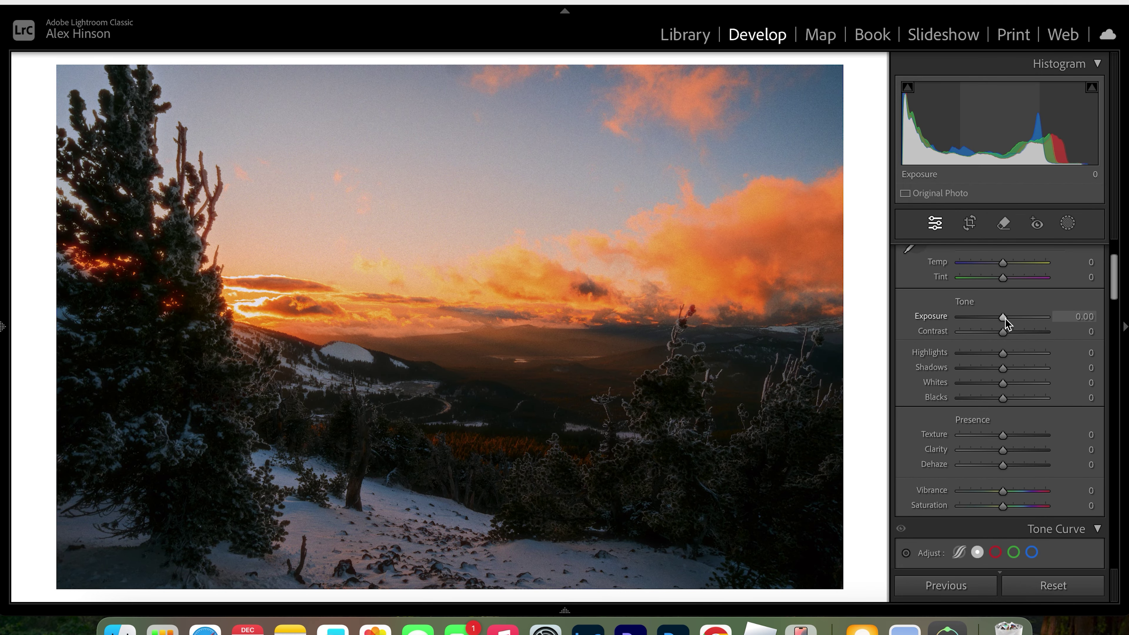
pyautogui.moveTo(1004, 318); pyautogui.dragTo(1006, 318)
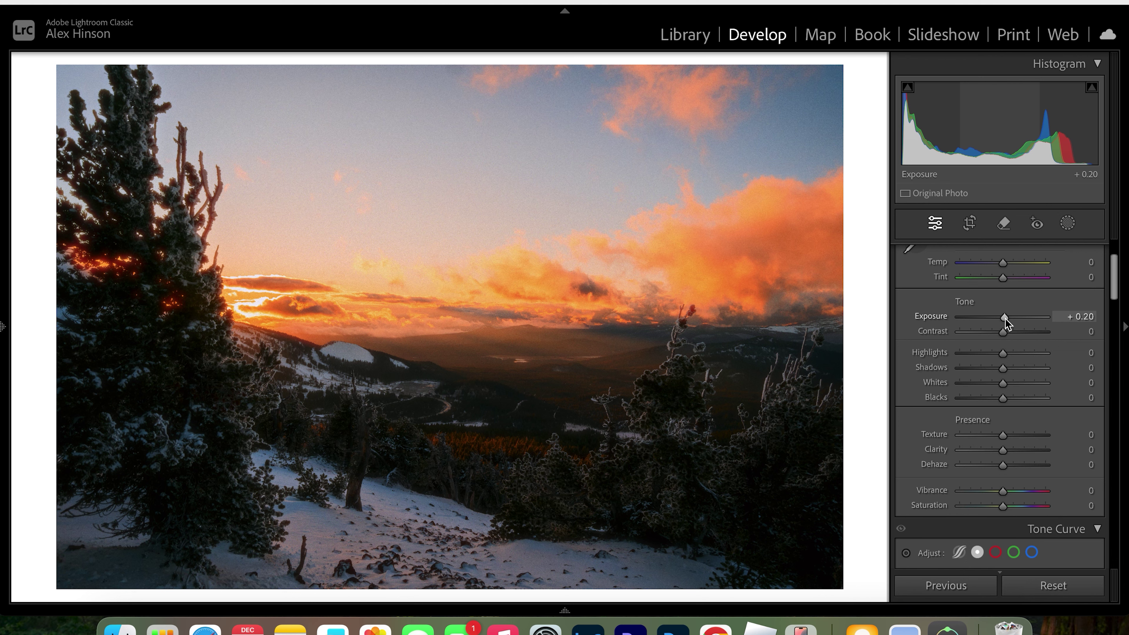
pyautogui.press('Up')
pyautogui.press('Up')
pyautogui.press('Up')
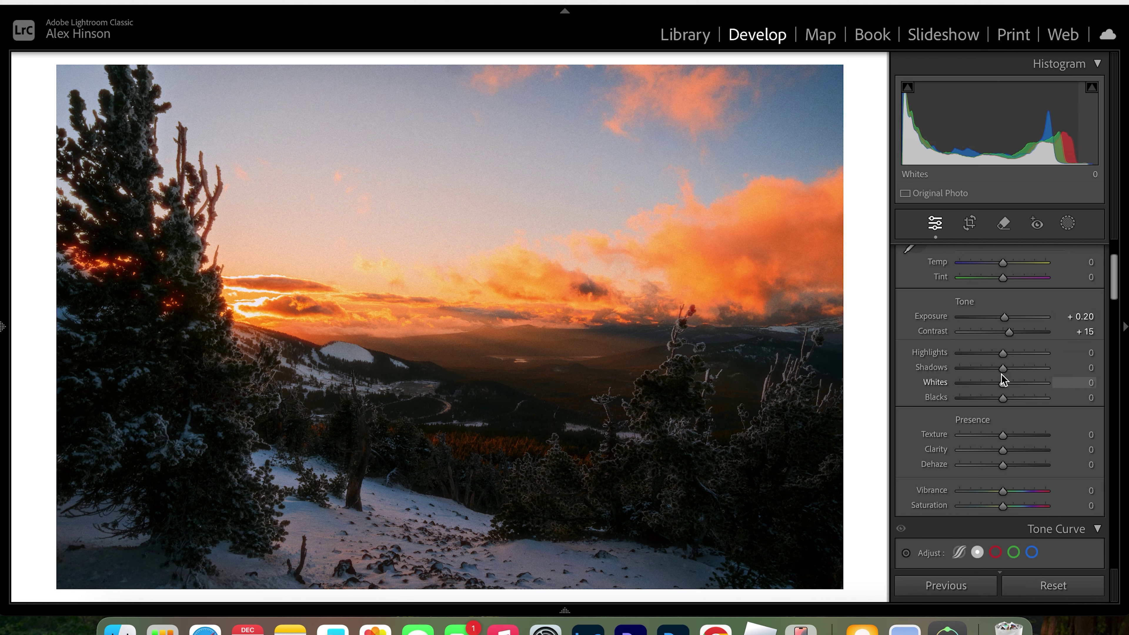
# Step: Set the photo's Shadows to +49, Blacks to -23, Whites to -8 and Highlights to -15
pyautogui.moveTo(1006, 368); pyautogui.dragTo(1026, 368)
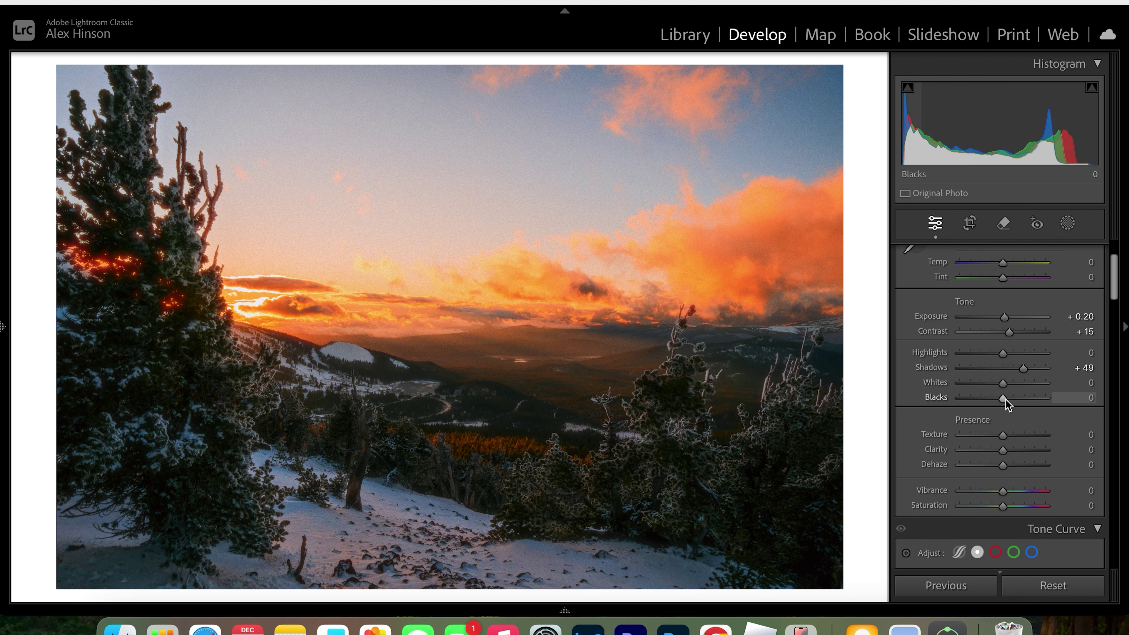
pyautogui.moveTo(1004, 400); pyautogui.dragTo(994, 400)
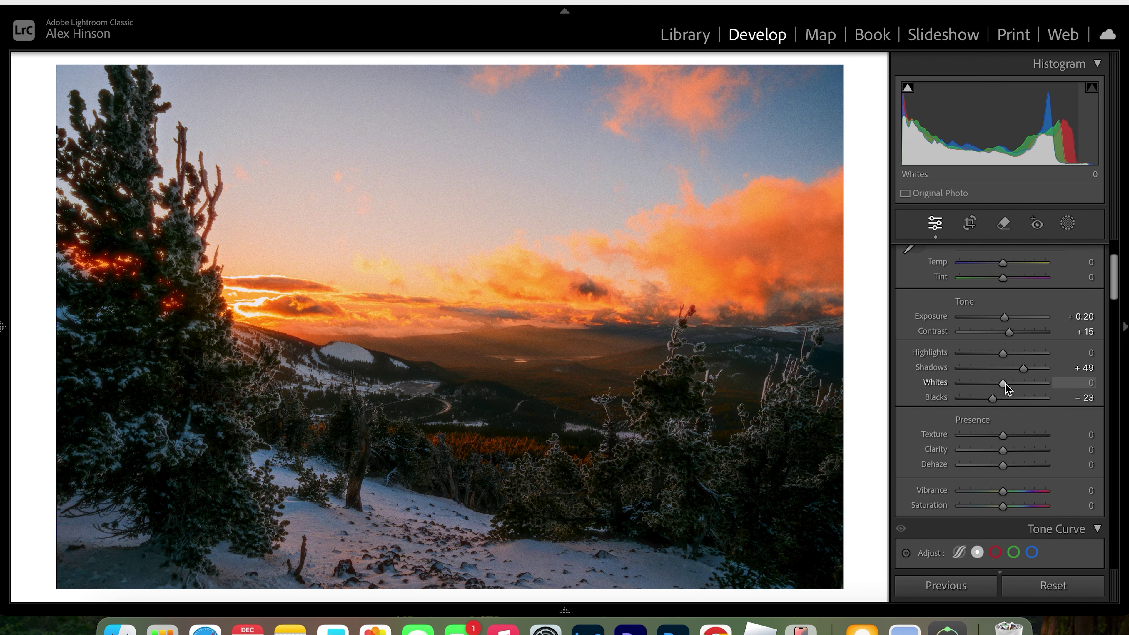
pyautogui.moveTo(1002, 384); pyautogui.dragTo(995, 352)
# Step: Set the photo's Dehaze to -10 and its Saturation to +5
pyautogui.scroll(-3, 1005, 393)
pyautogui.hotkey('shift', 'Down')
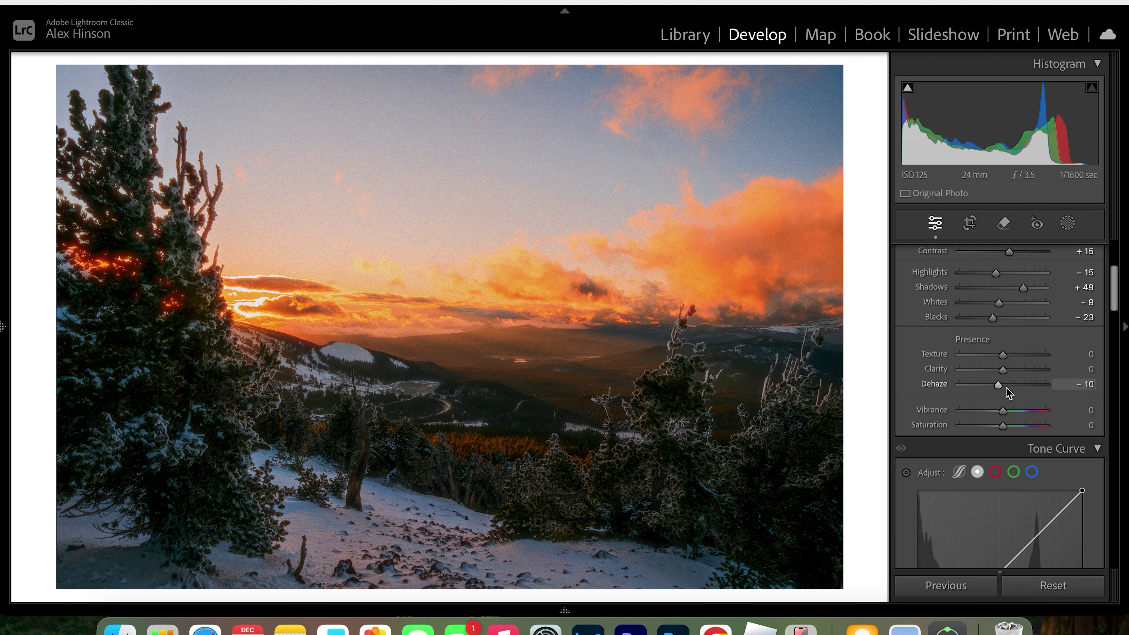
pyautogui.scroll(-2, 1008, 393)
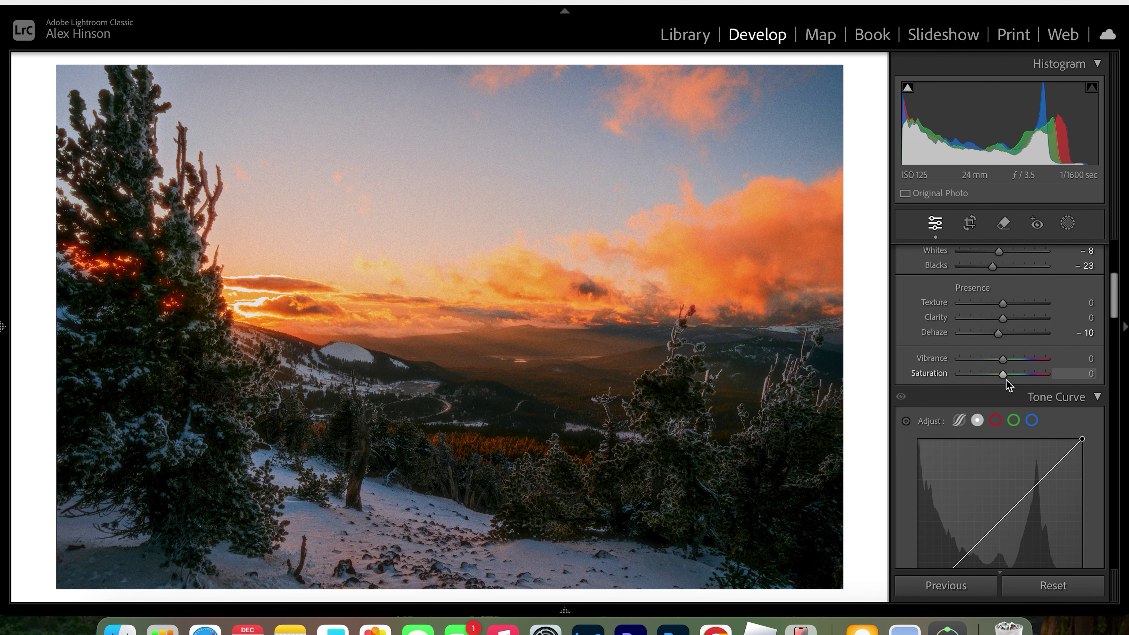
pyautogui.hotkey('shift', 'Up')
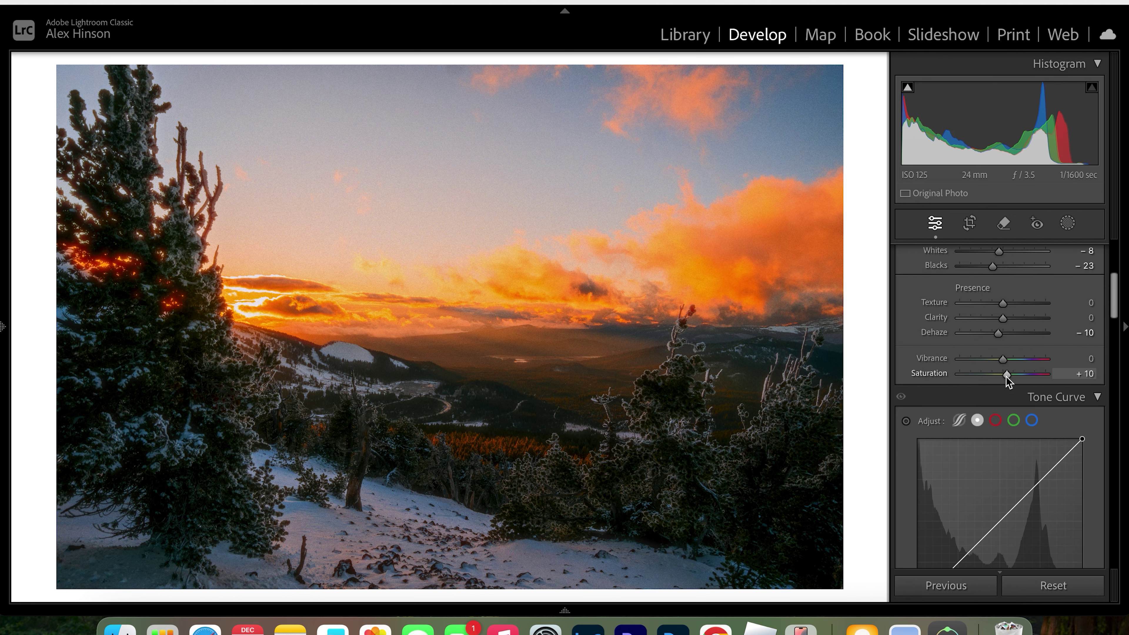
pyautogui.press('Down')
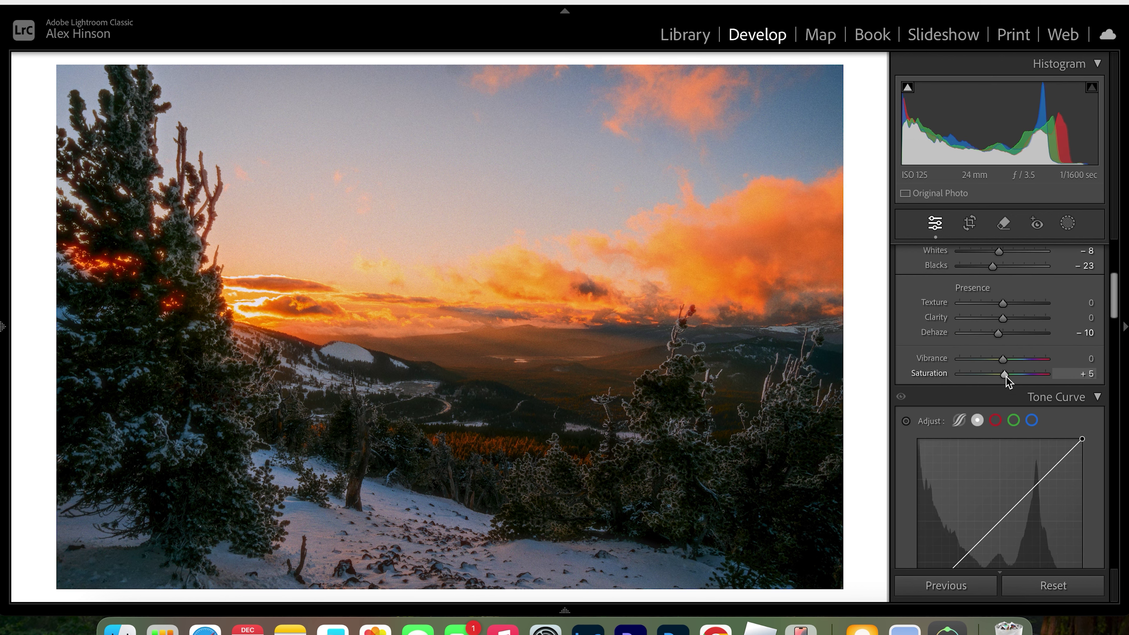
# Step: Compare the edit with the before version, reduce the Shadows to +34 and compare the two versions again
pyautogui.scroll(5, 1008, 383)
pyautogui.press('\\')
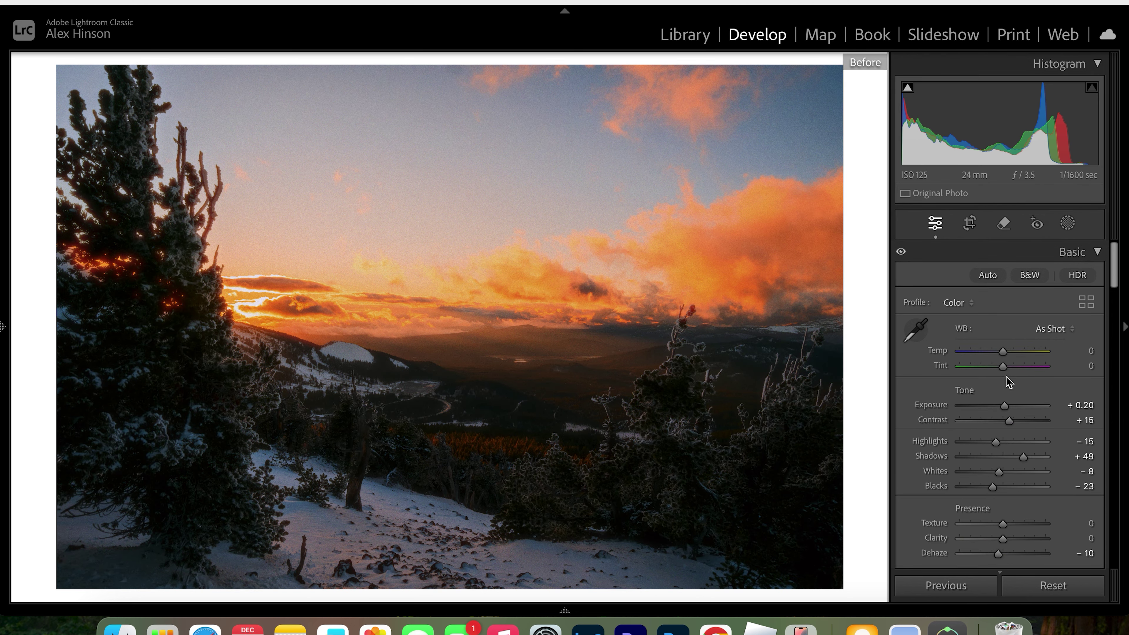
pyautogui.press('\\')
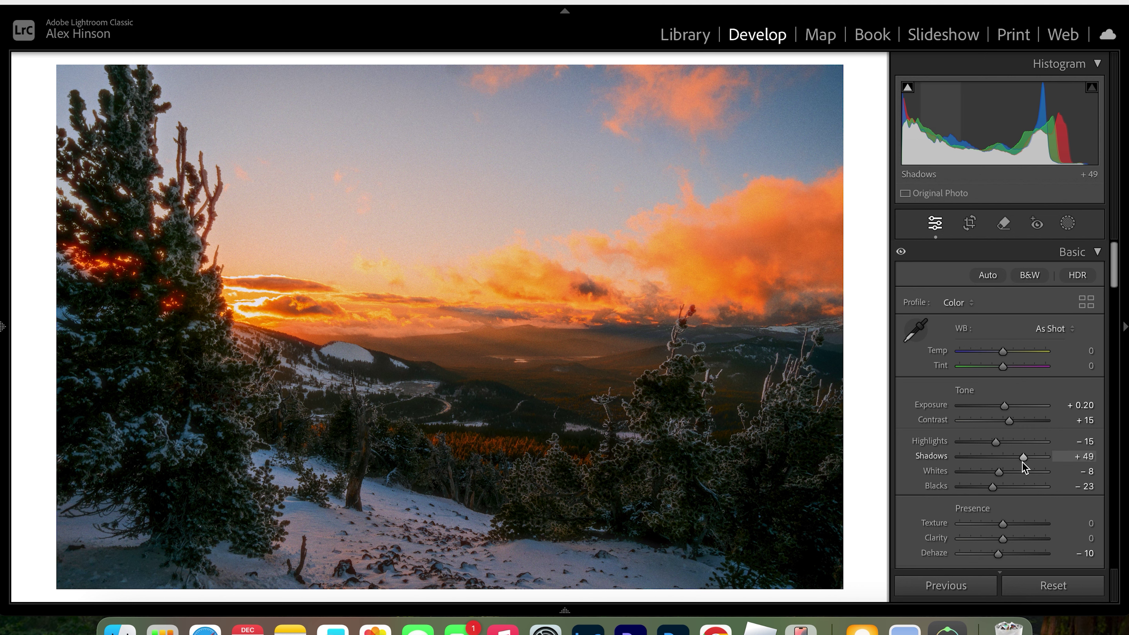
pyautogui.scroll(-3, 1022, 462)
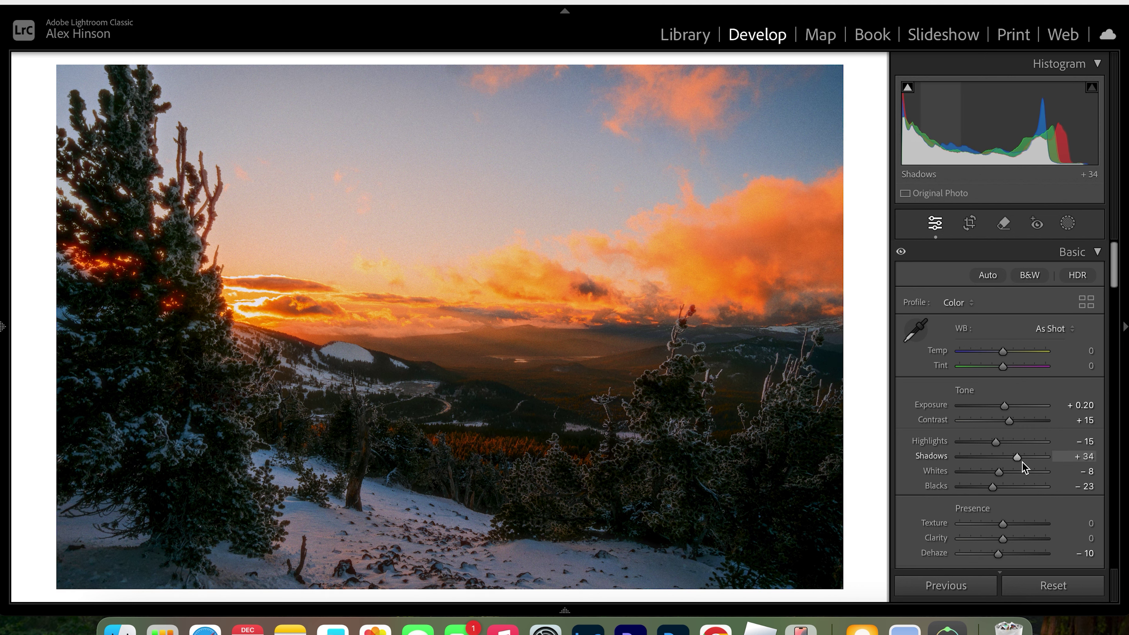
pyautogui.press('\\')
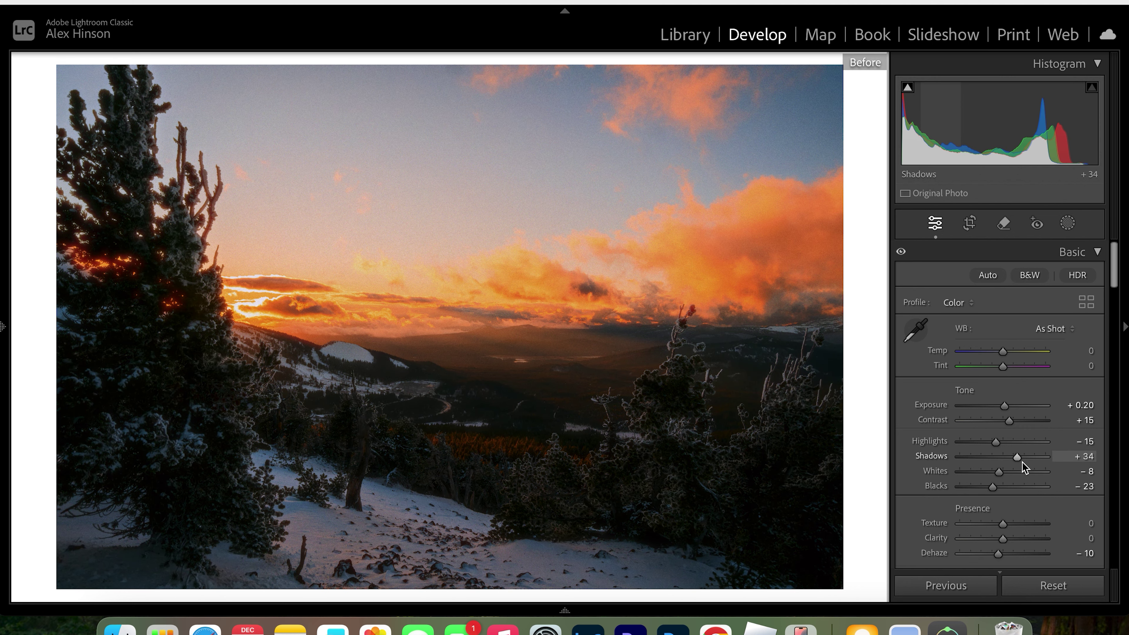
pyautogui.press('\\')
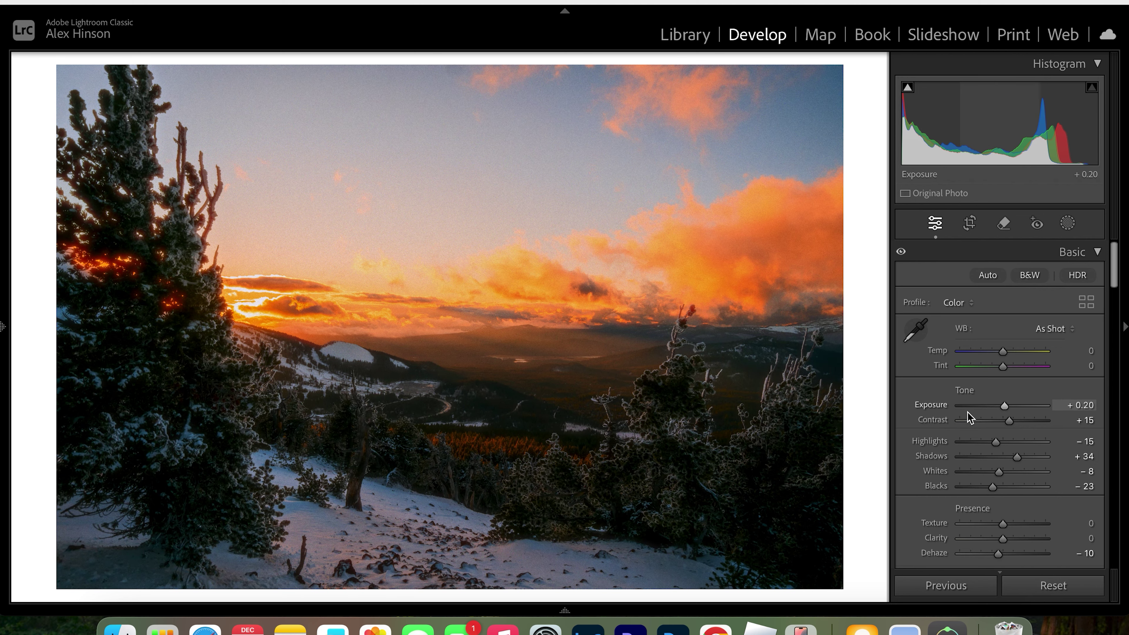
pyautogui.scroll(-2, 967, 412)
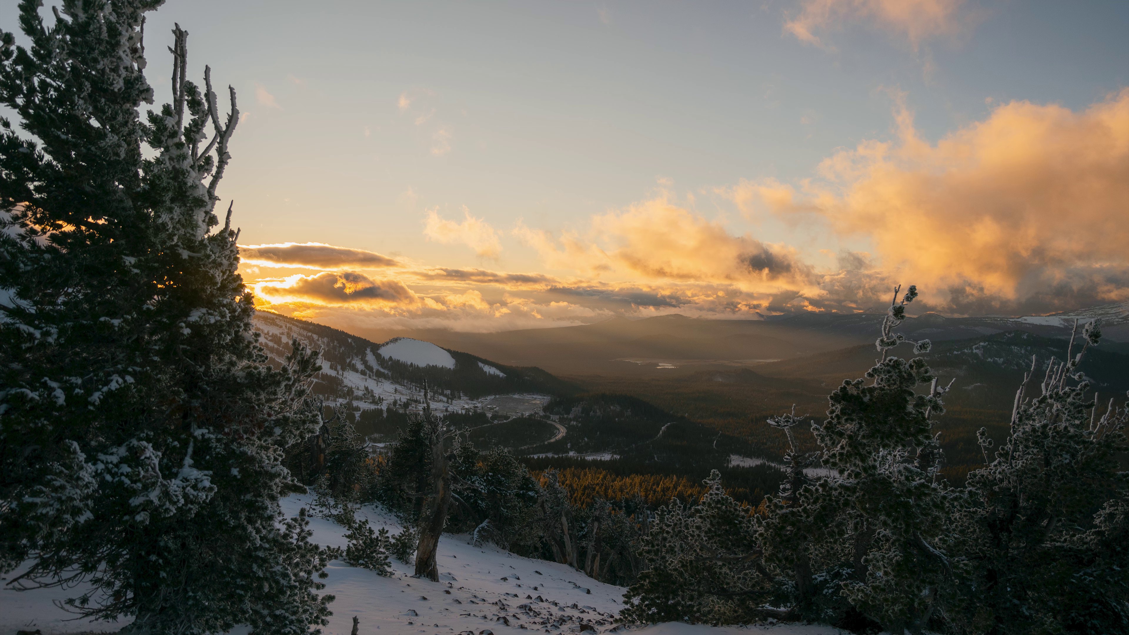